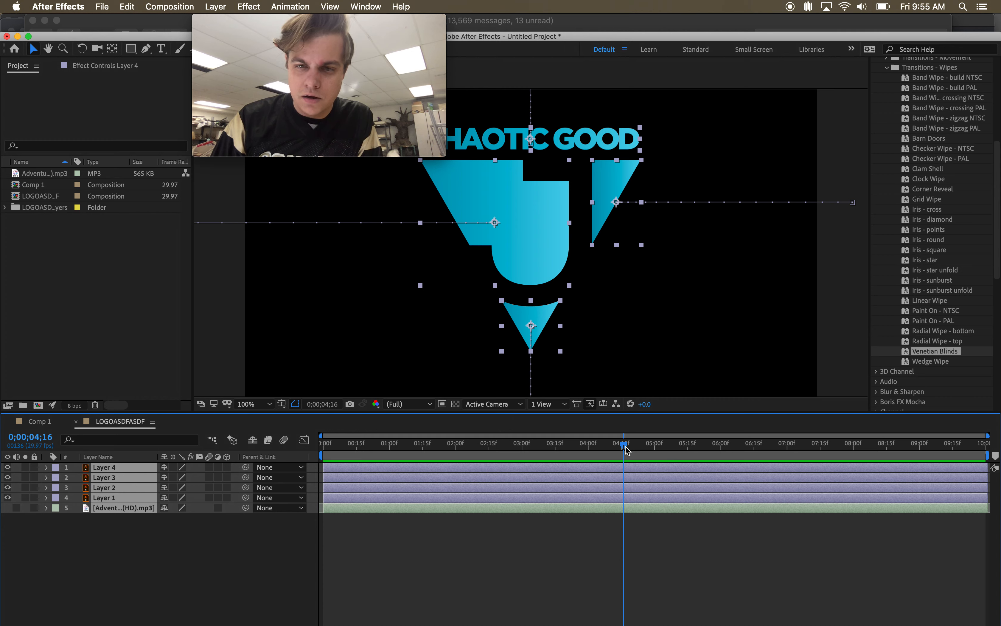
# Step: Start the work area at 0;00;05;01 and trim the ends of all five selected layers to that time
pyautogui.moveTo(626, 450); pyautogui.dragTo(658, 449)
pyautogui.moveTo(318, 451); pyautogui.dragTo(656, 454)
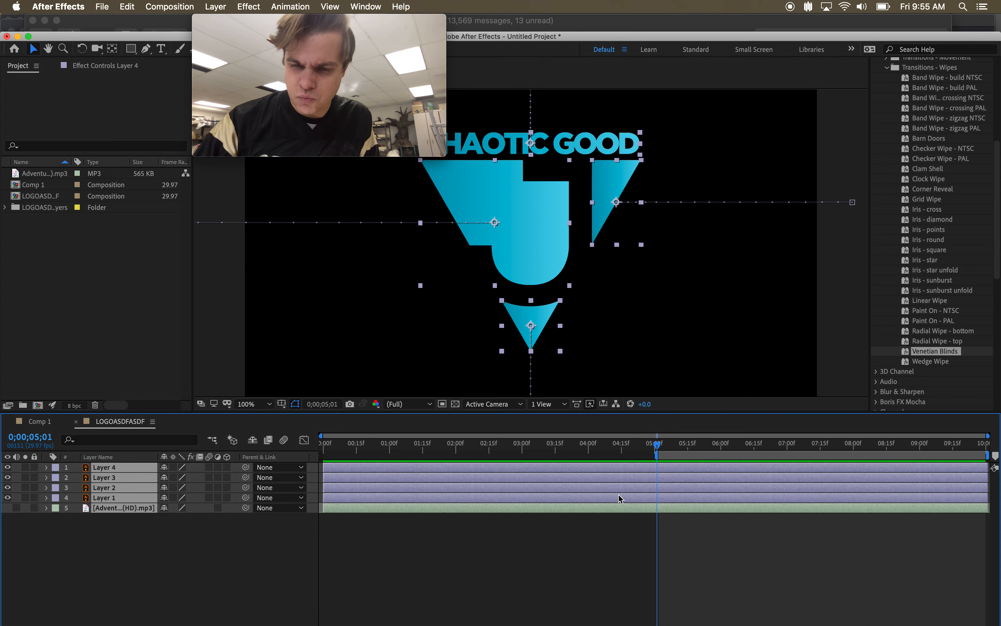
pyautogui.hotkey('alt', ']')
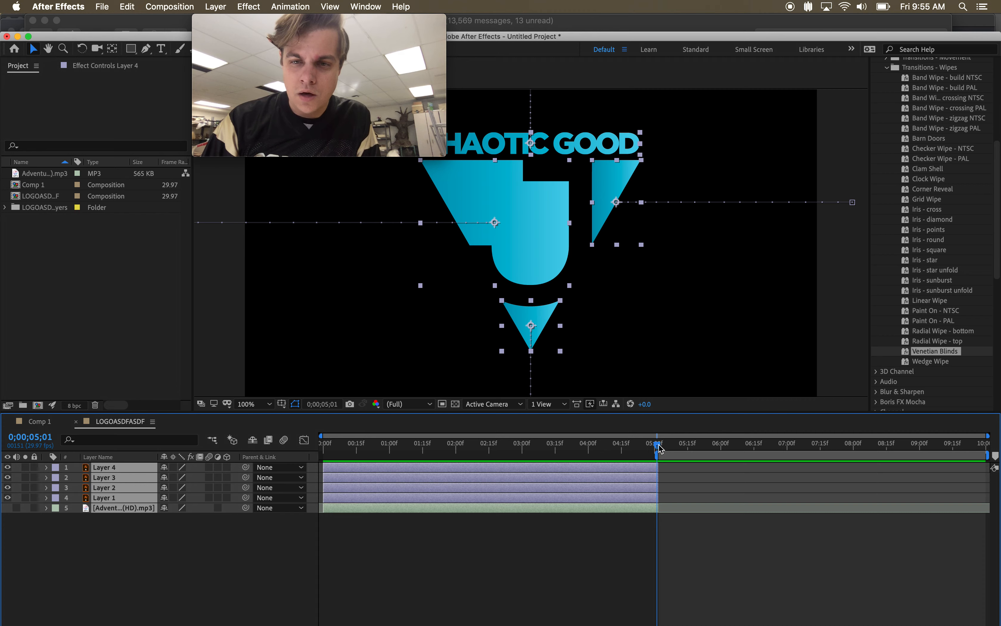
# Step: Import LOGOASDFASDF.ai from the Desktop as merged-layer footage and place it below the other layers, starting where the trimmed layers end
pyautogui.moveTo(659, 448); pyautogui.dragTo(661, 448)
pyautogui.rightClick(34, 235)
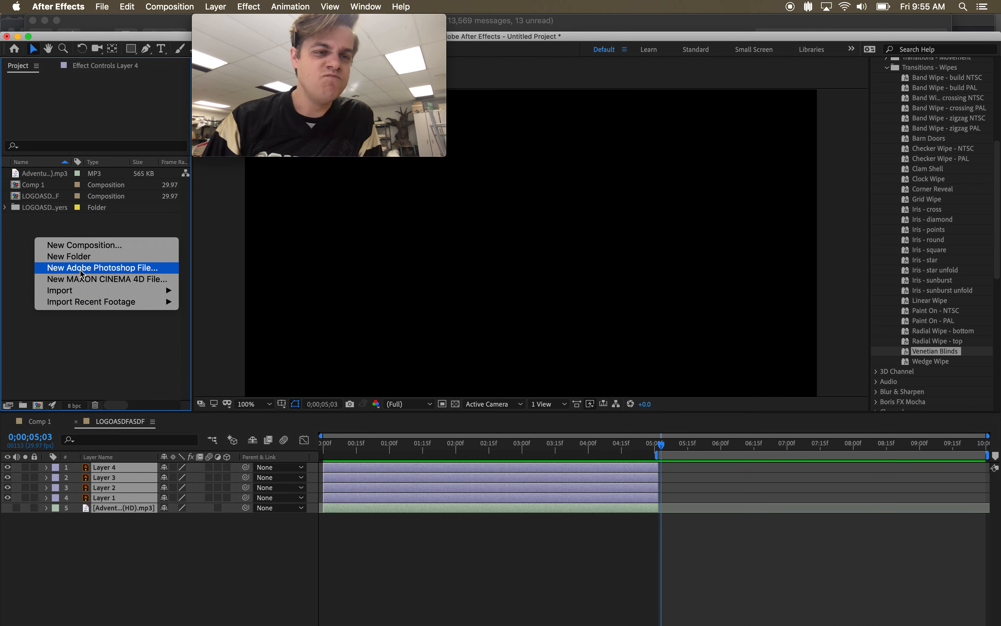
pyautogui.moveTo(82, 290)
pyautogui.click(198, 289)
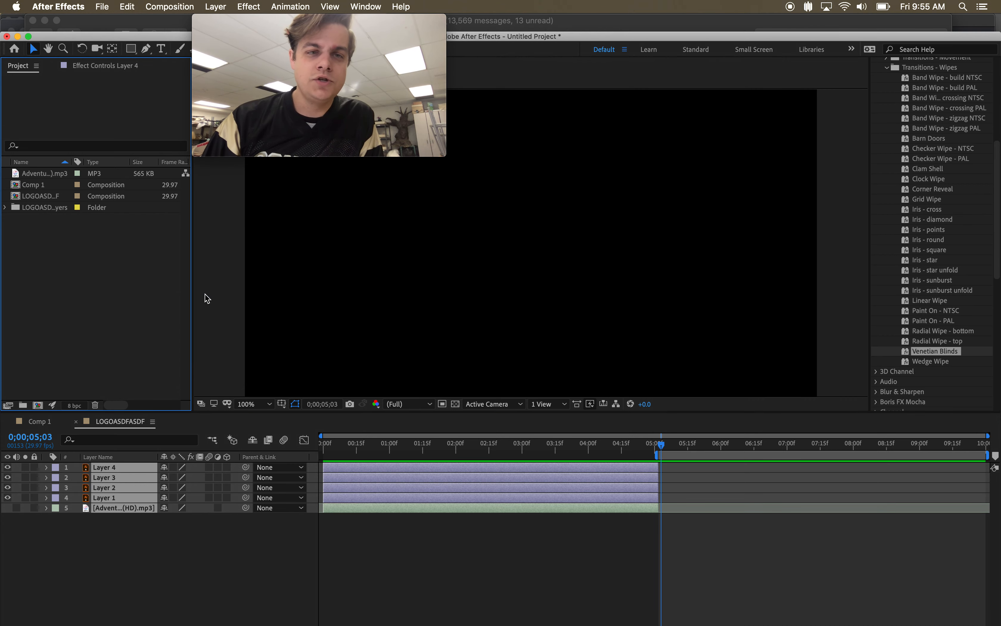
pyautogui.scroll(-15, 403, 192)
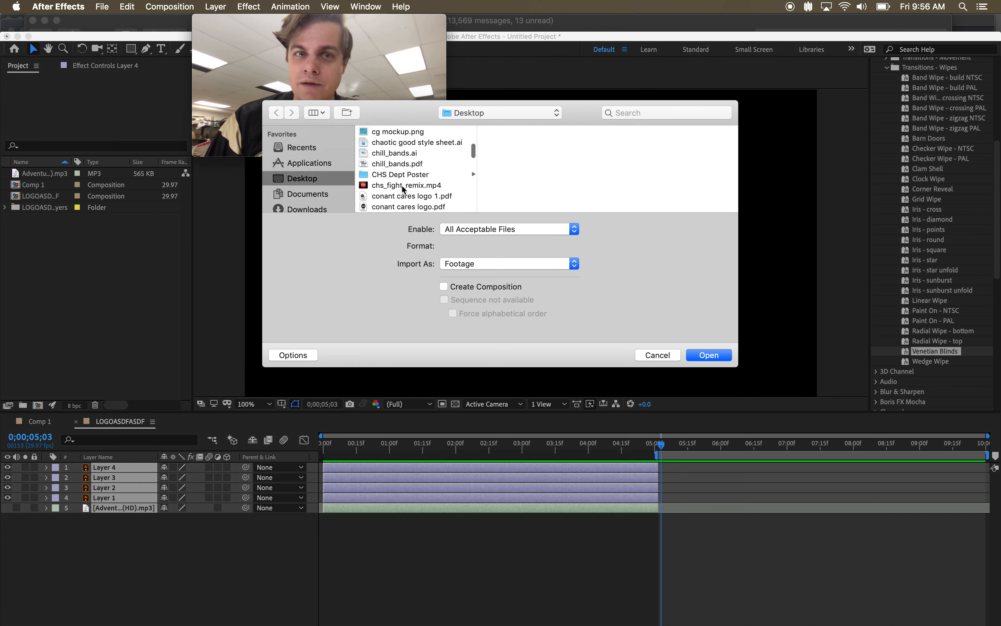
pyautogui.scroll(-15, 403, 190)
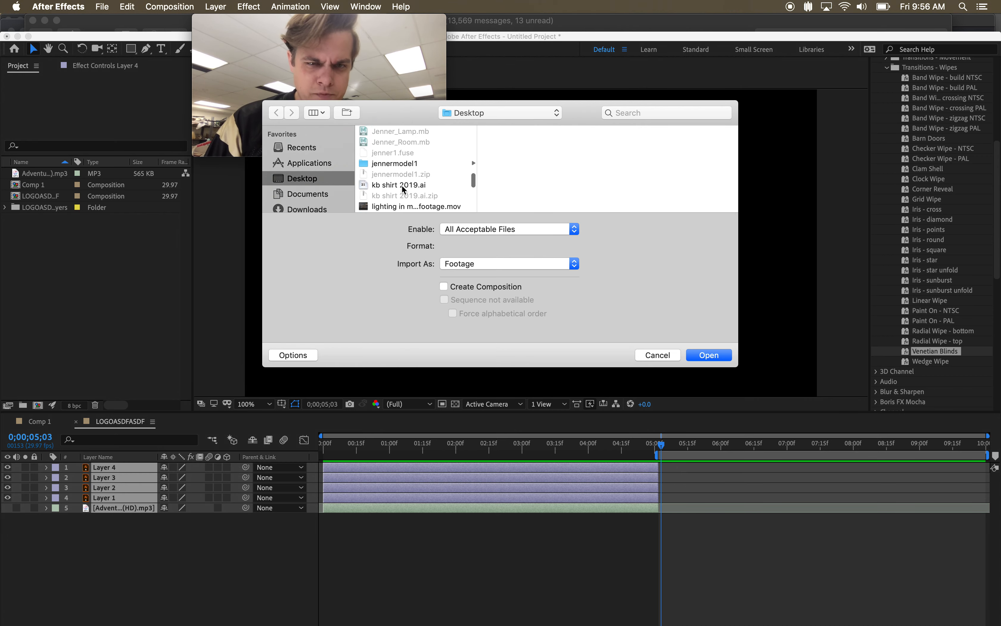
pyautogui.scroll(-5, 404, 190)
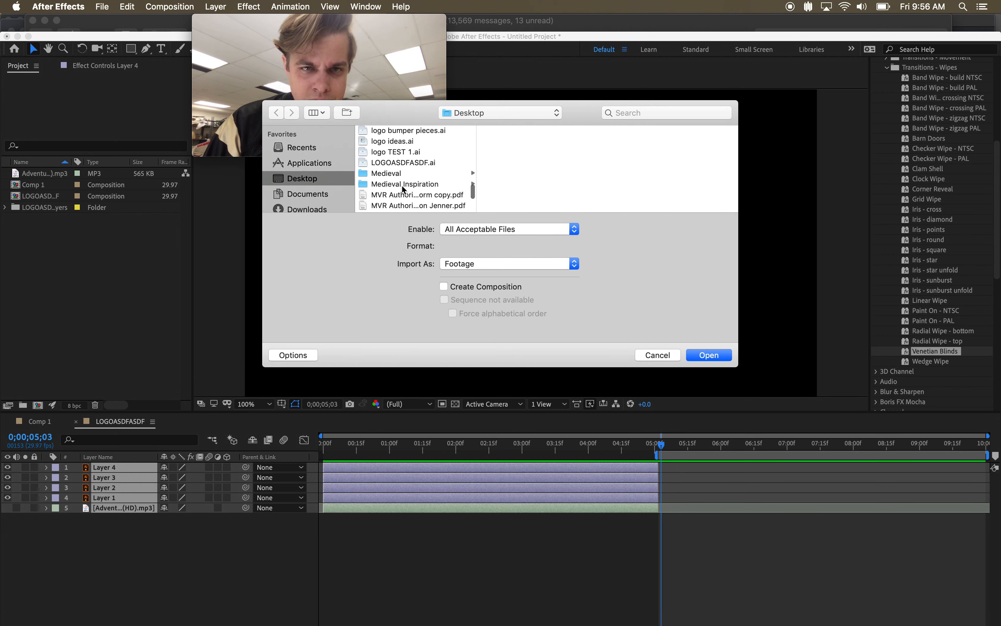
pyautogui.click(404, 164)
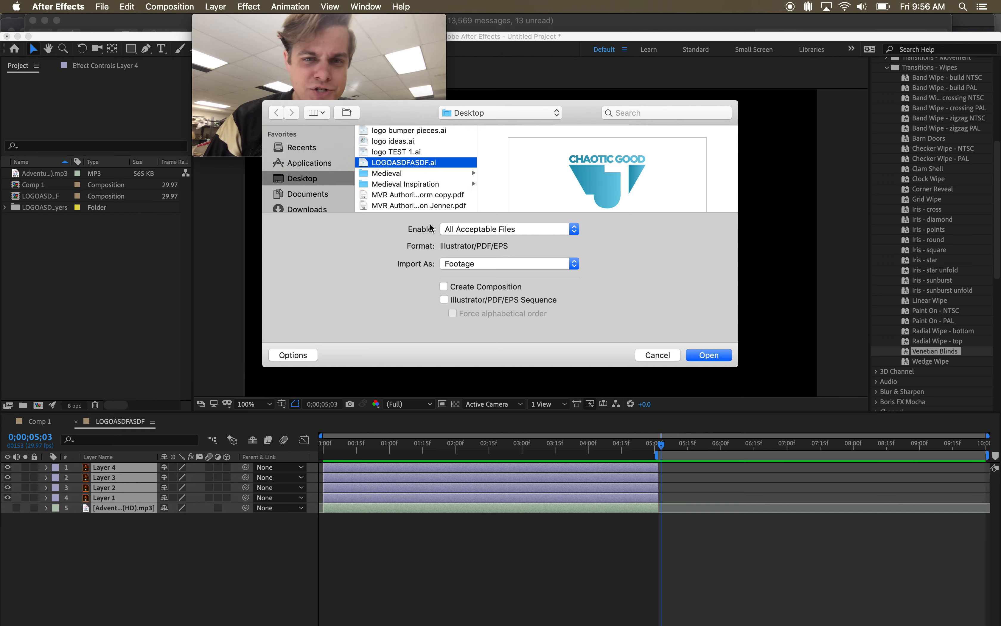
pyautogui.click(722, 355)
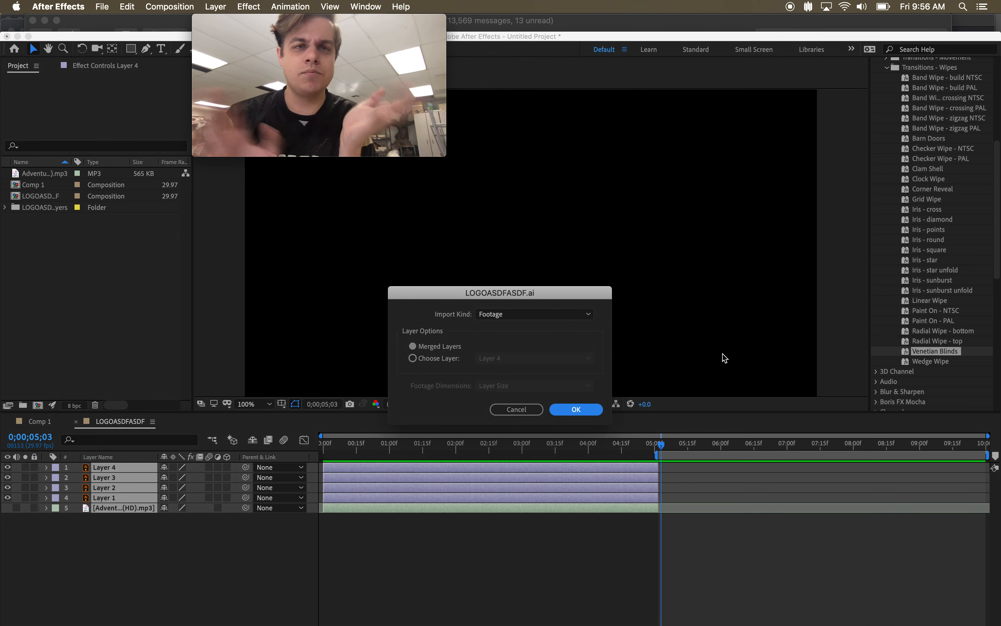
pyautogui.press('Return')
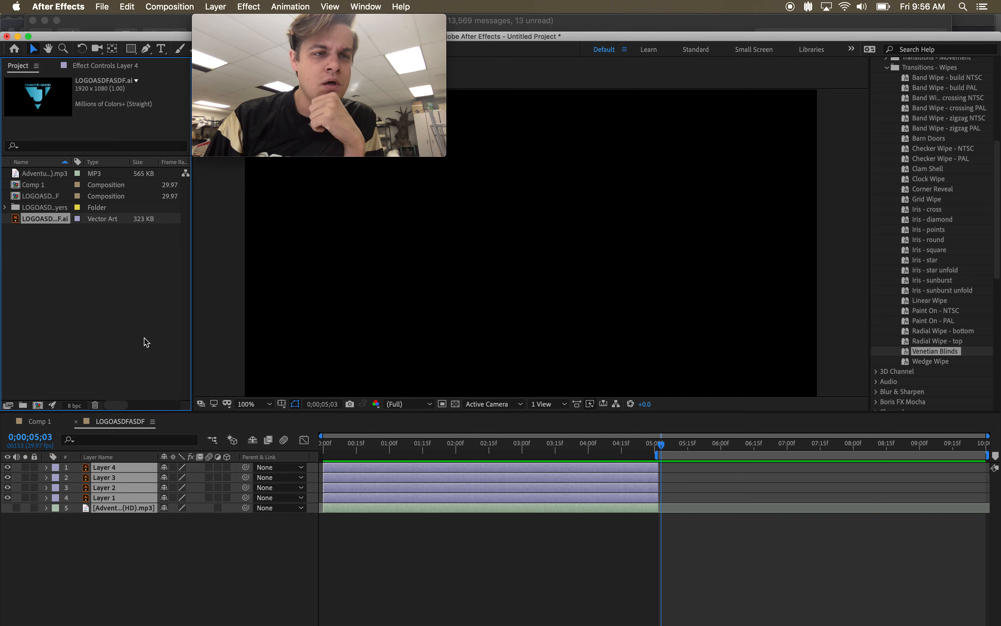
pyautogui.moveTo(25, 222); pyautogui.dragTo(659, 528)
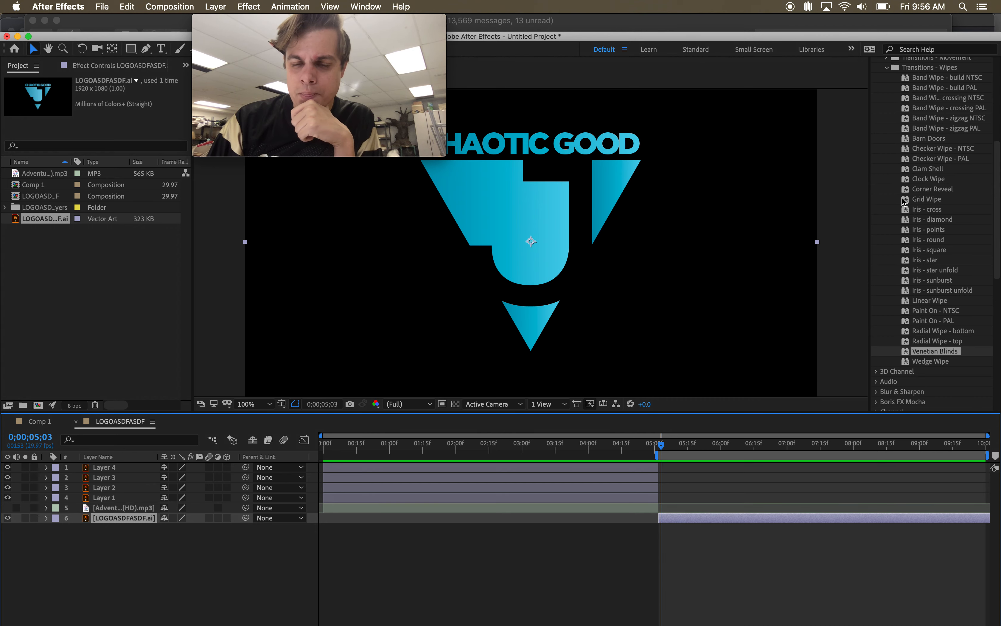
# Step: Apply the Venetian Blinds preset from Transitions - Wipes to the LOGOASDFASDF.ai layer at 0;00;05;03
pyautogui.scroll(7, 897, 223)
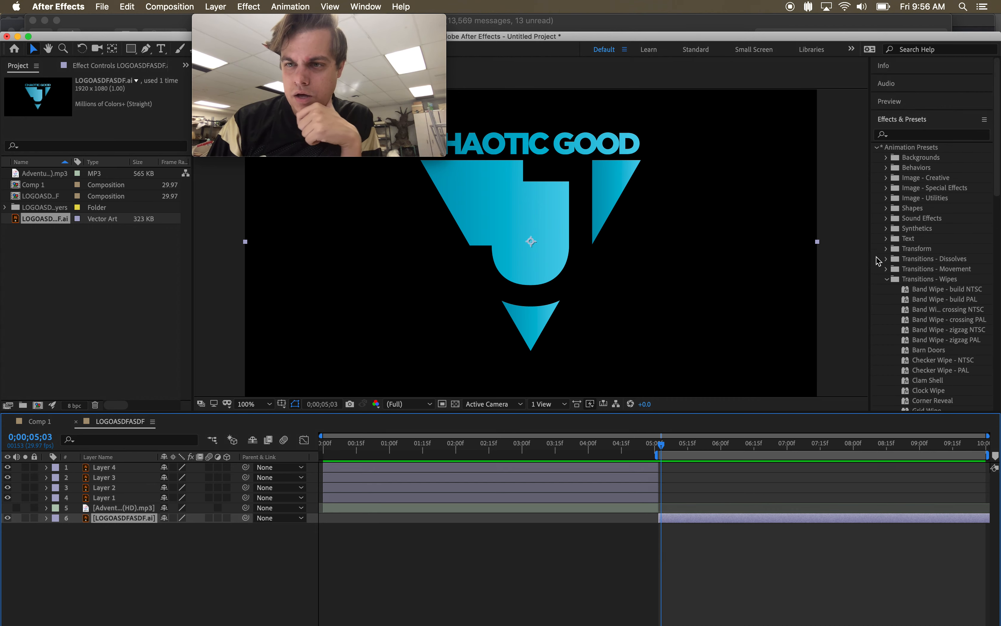
pyautogui.click(903, 119)
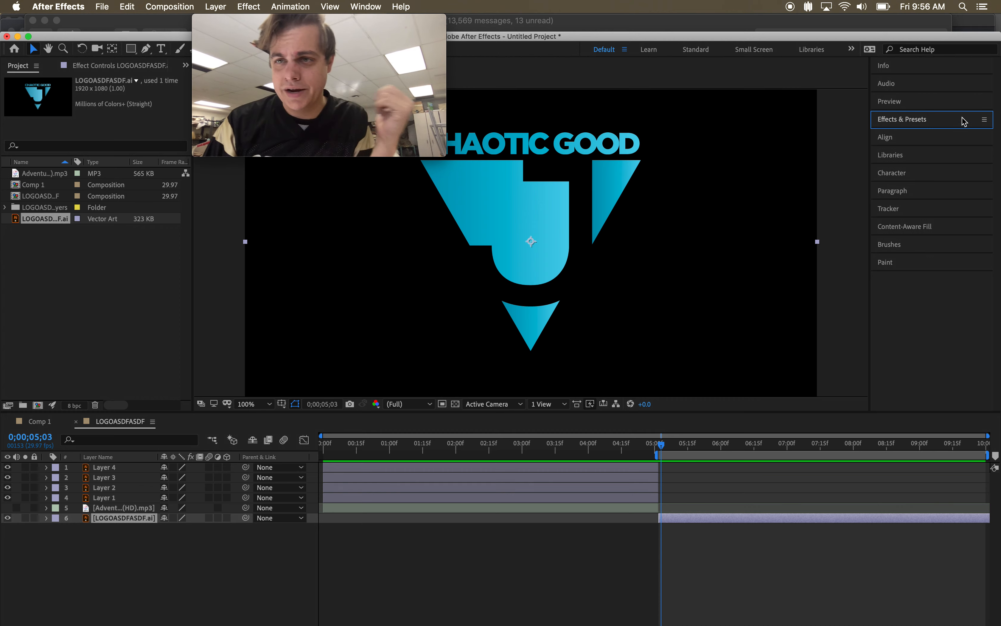
pyautogui.click(917, 120)
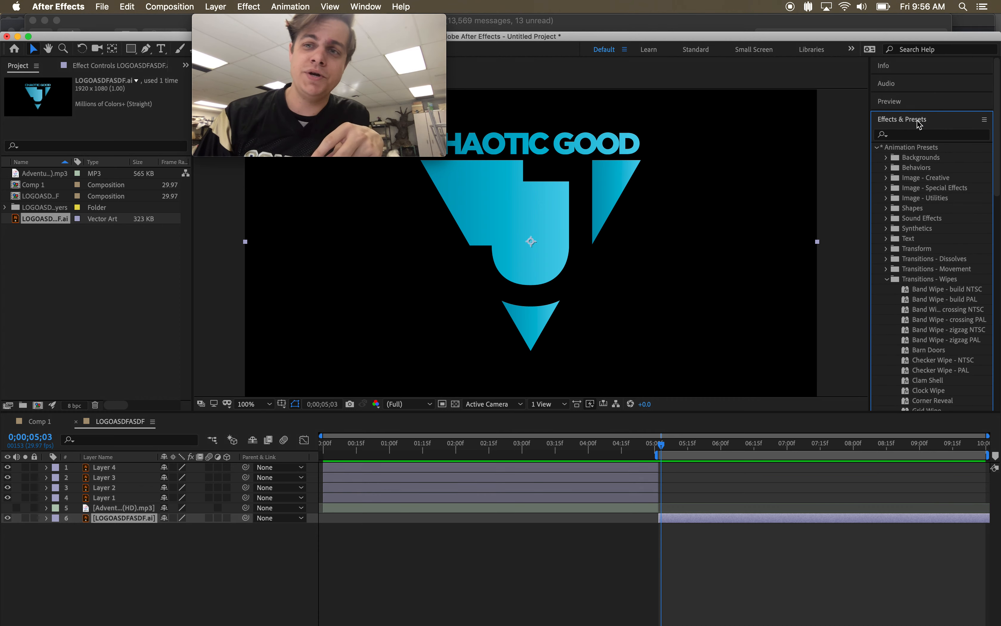
pyautogui.click(887, 279)
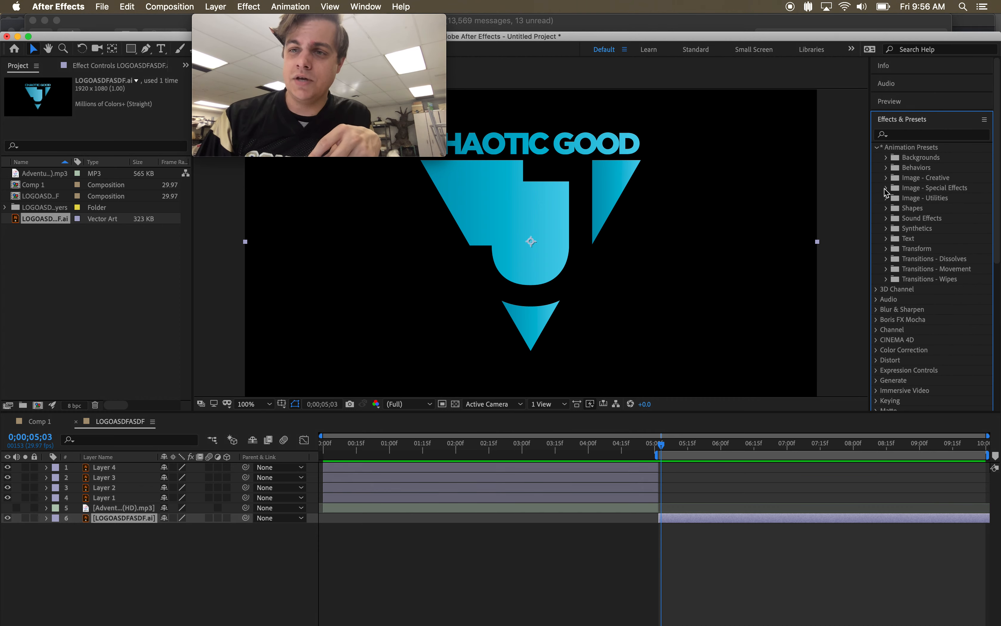
pyautogui.click(877, 148)
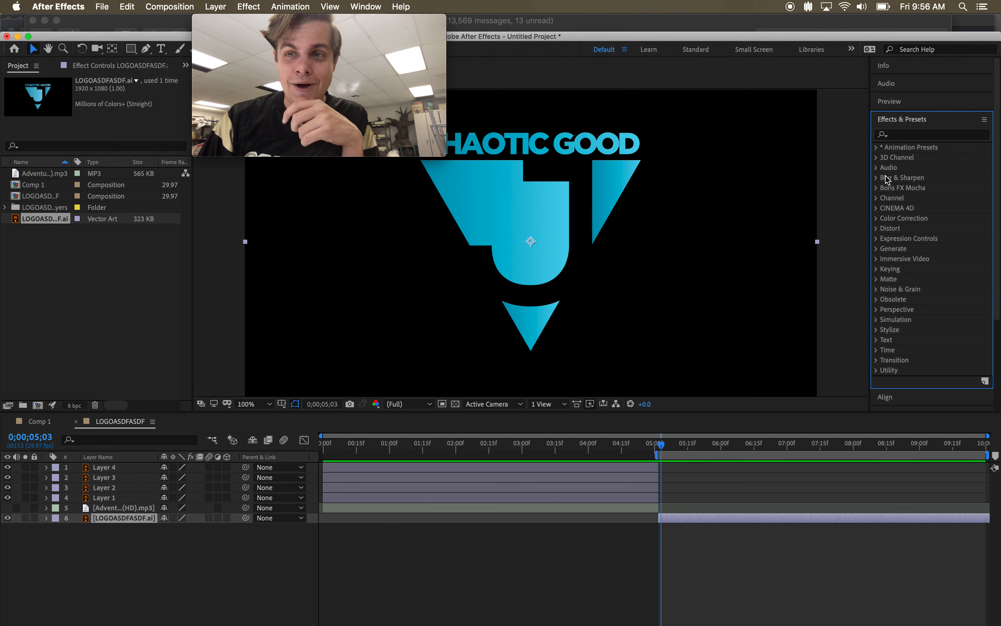
pyautogui.click(876, 148)
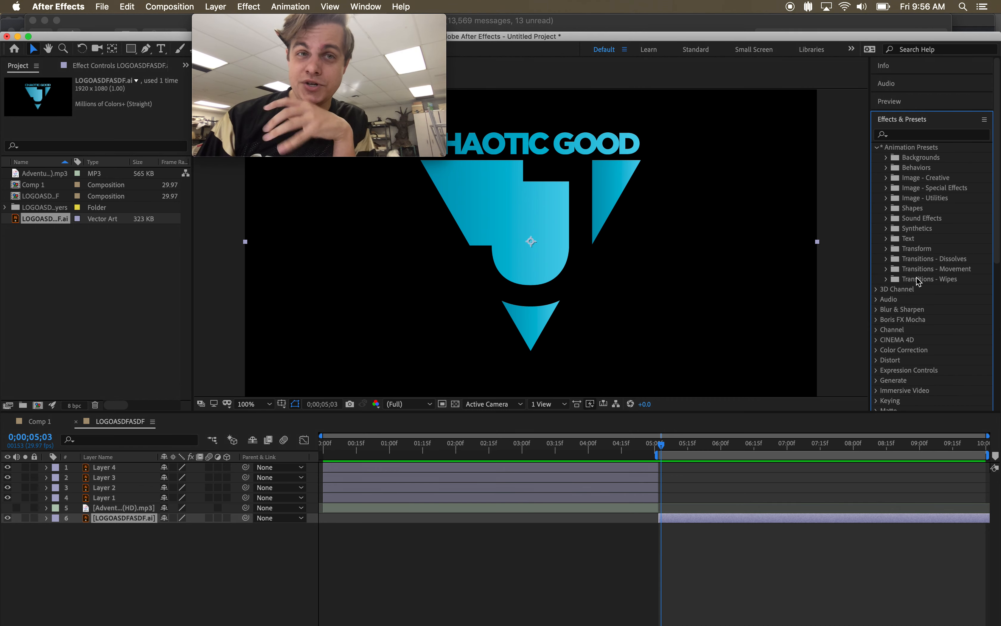
pyautogui.click(885, 279)
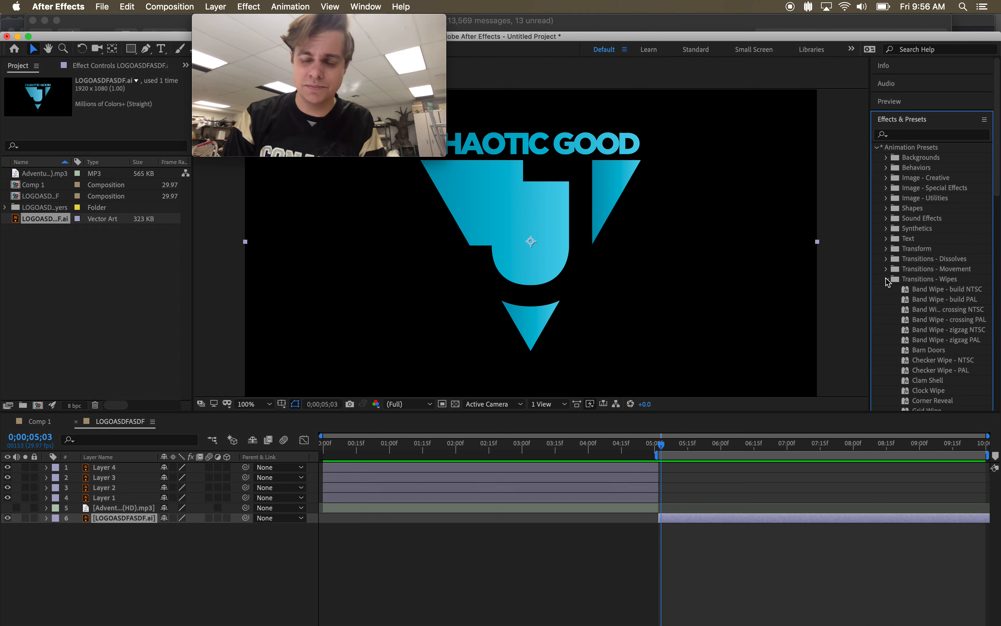
pyautogui.scroll(-10, 945, 325)
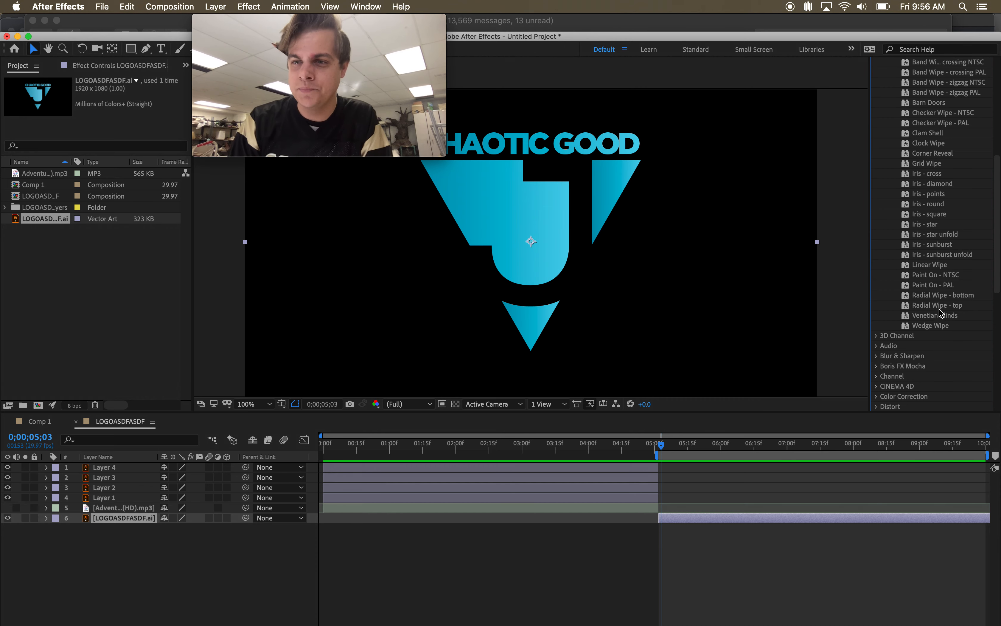
pyautogui.click(935, 315)
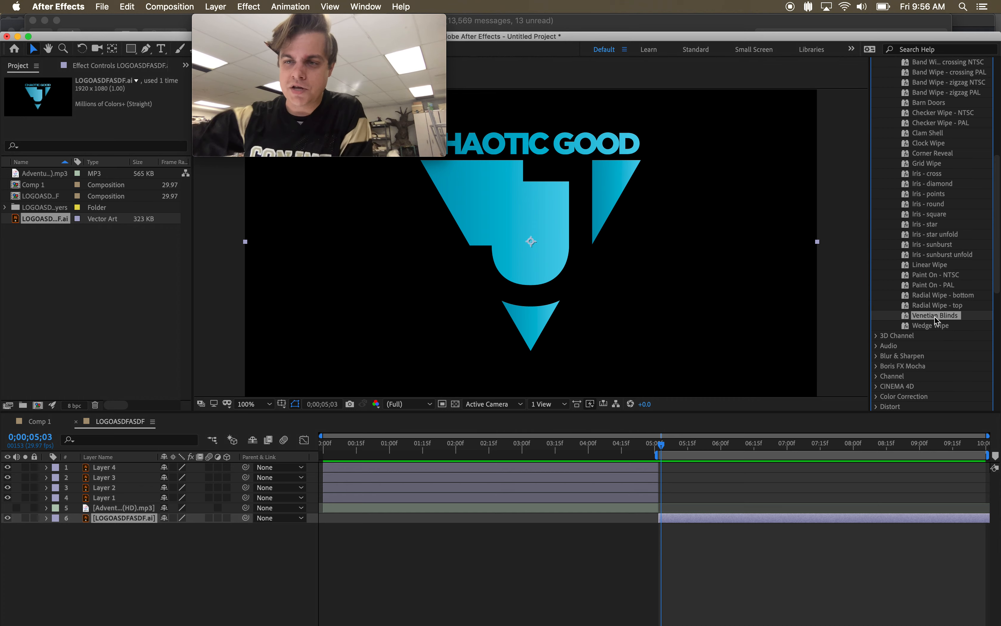
pyautogui.moveTo(934, 316); pyautogui.dragTo(686, 523)
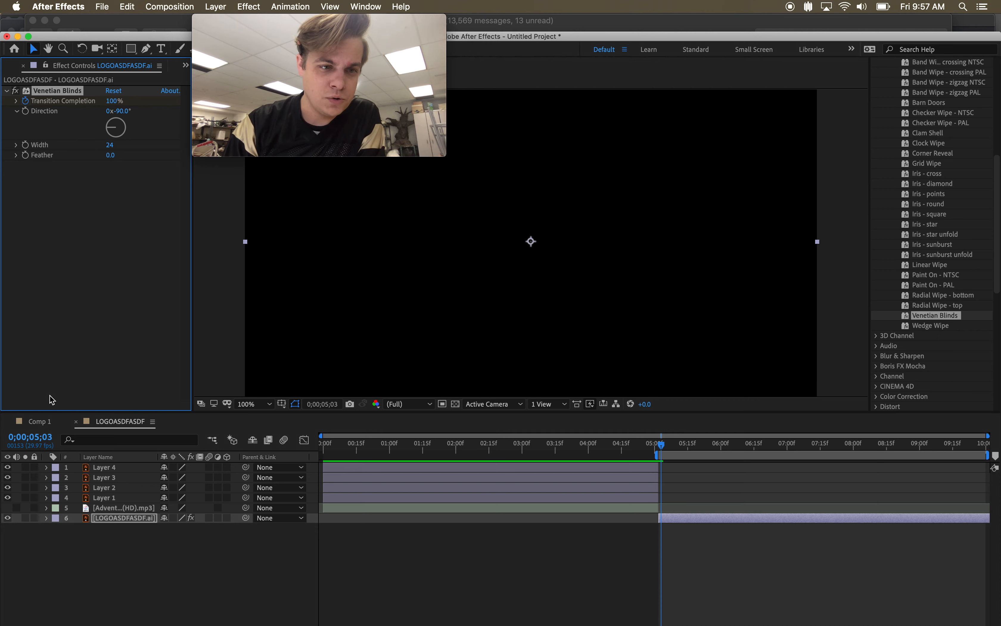
# Step: Reveal the Venetian Blinds properties of the LOGOASDFASDF.ai layer and preview the transition from 0;00;05;01
pyautogui.click(47, 518)
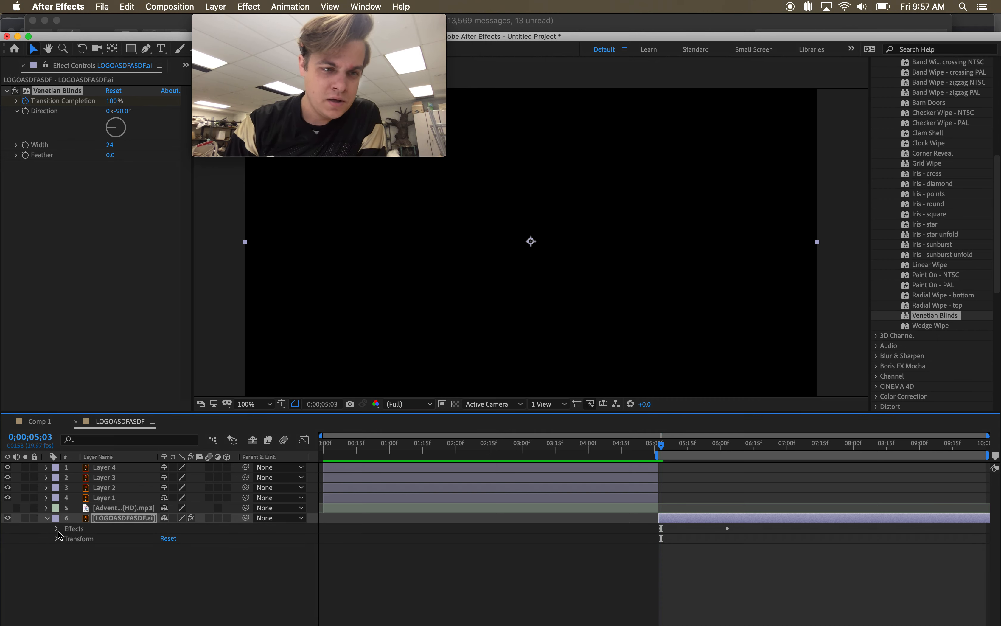
pyautogui.click(56, 528)
pyautogui.click(68, 539)
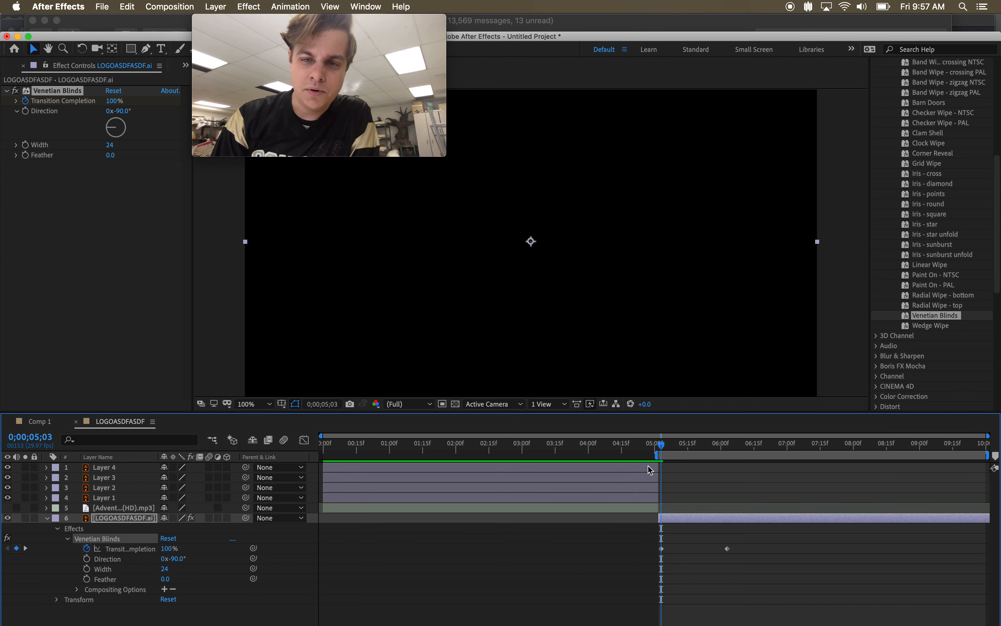
pyautogui.click(658, 447)
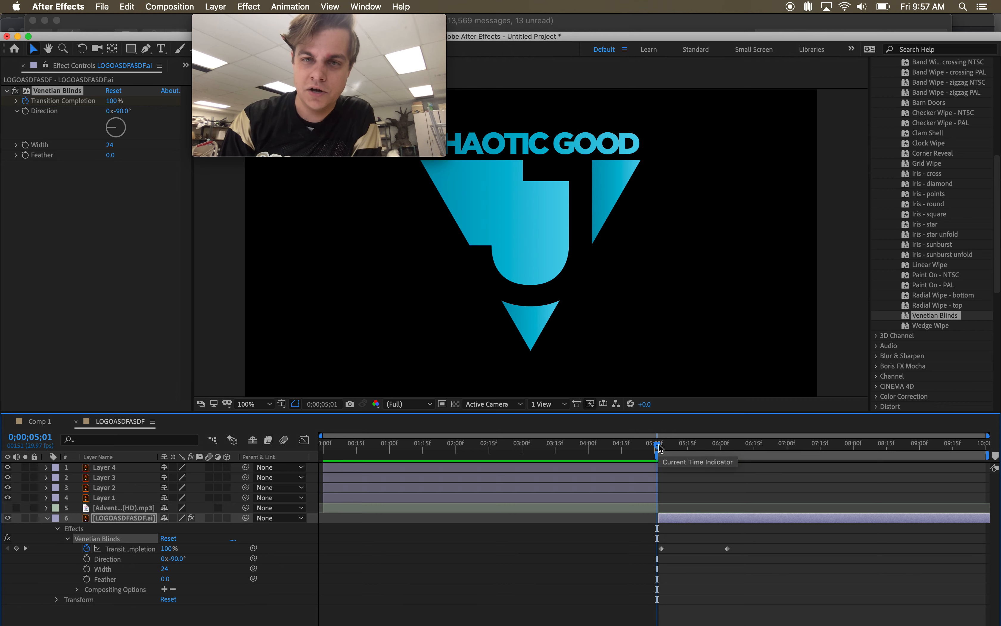
pyautogui.press('space')
pyautogui.press('space')
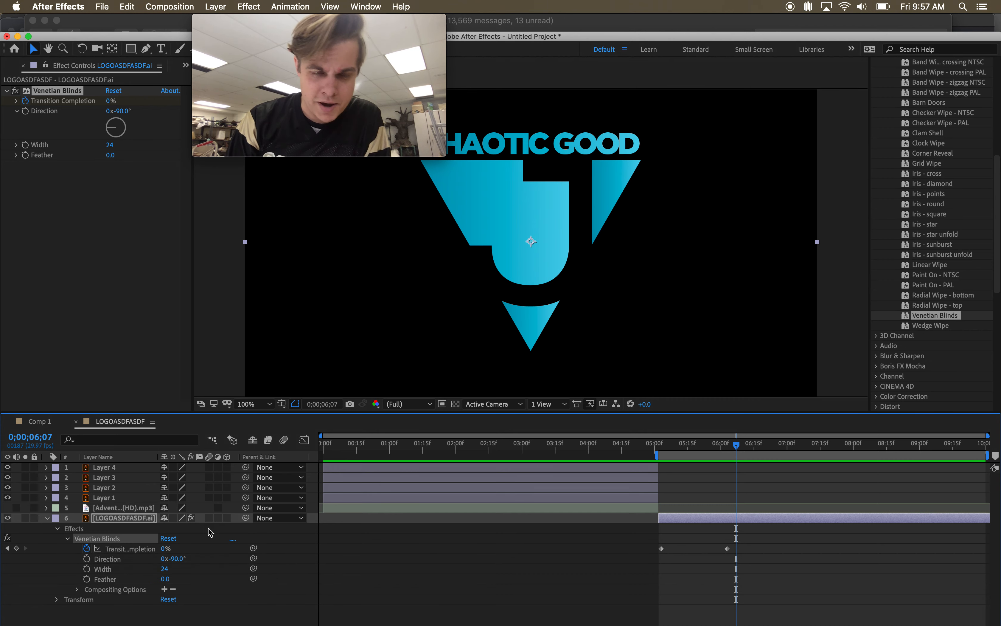
# Step: Shorten the Venetian Blinds transition by moving its ending Transition Completion keyframe to about 0;00;05;24
pyautogui.moveTo(733, 444)
pyautogui.mouseDown()
pyautogui.moveTo(659, 451)
pyautogui.moveTo(729, 466)
pyautogui.mouseUp()
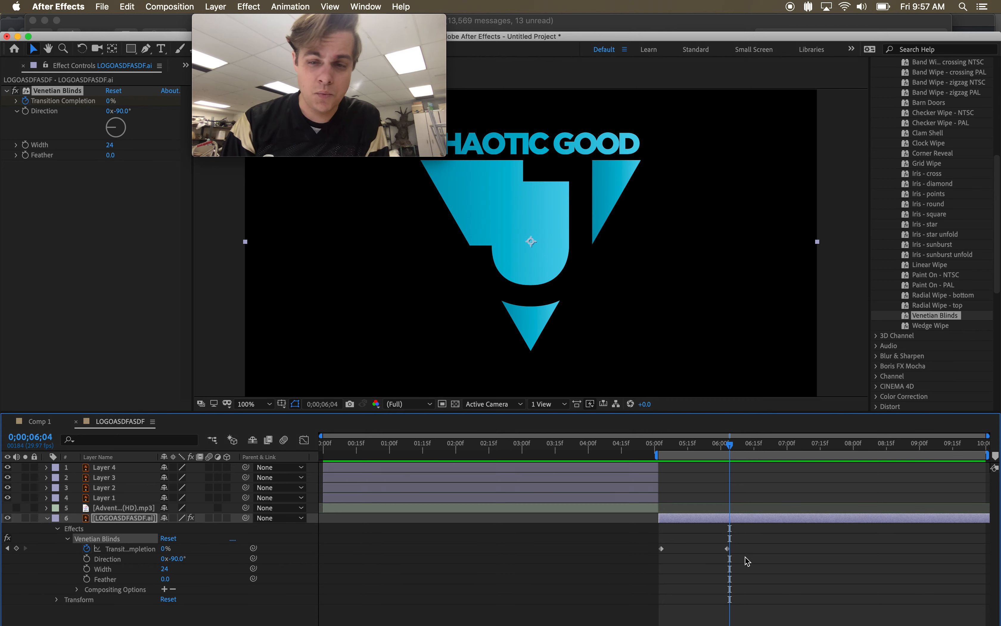
pyautogui.moveTo(729, 549); pyautogui.dragTo(709, 554)
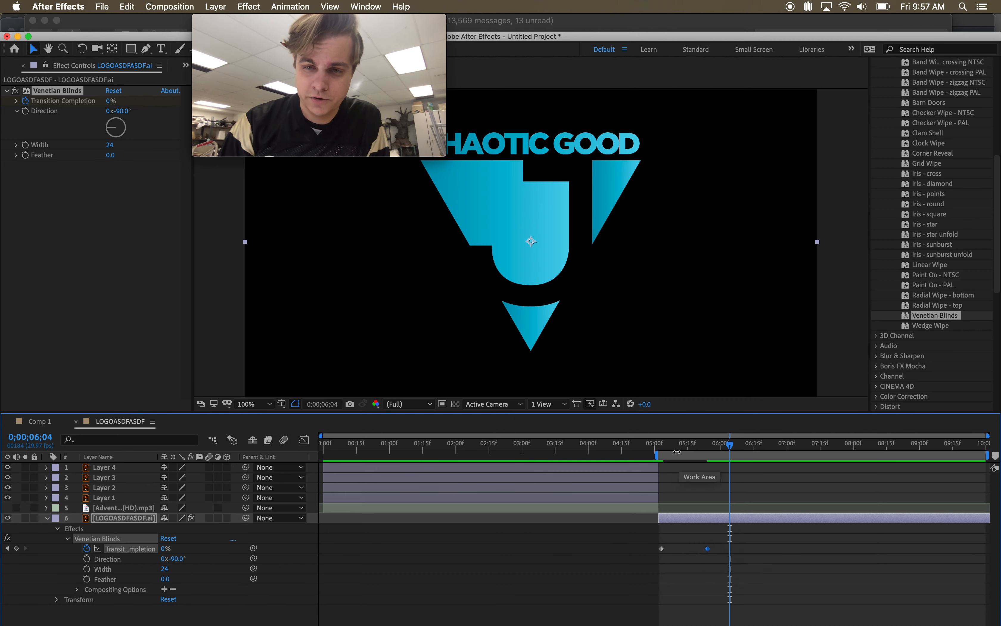
pyautogui.moveTo(674, 449)
pyautogui.mouseDown()
pyautogui.moveTo(658, 447)
pyautogui.moveTo(680, 446)
pyautogui.mouseUp()
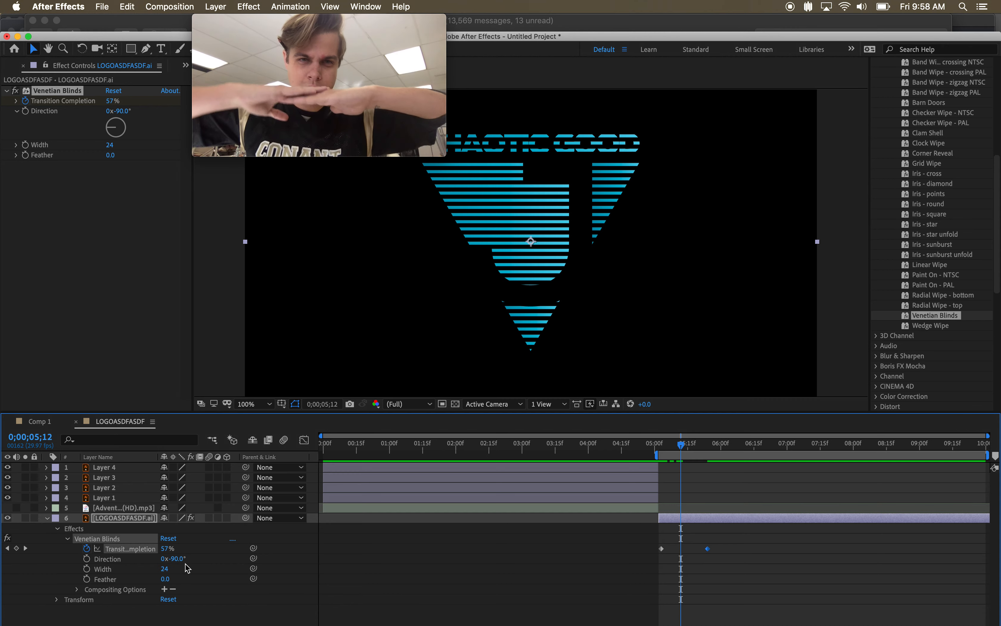
# Step: Try a Venetian Blinds direction of -41° and preview the transition from 0;00;05;03
pyautogui.moveTo(177, 558); pyautogui.dragTo(208, 561)
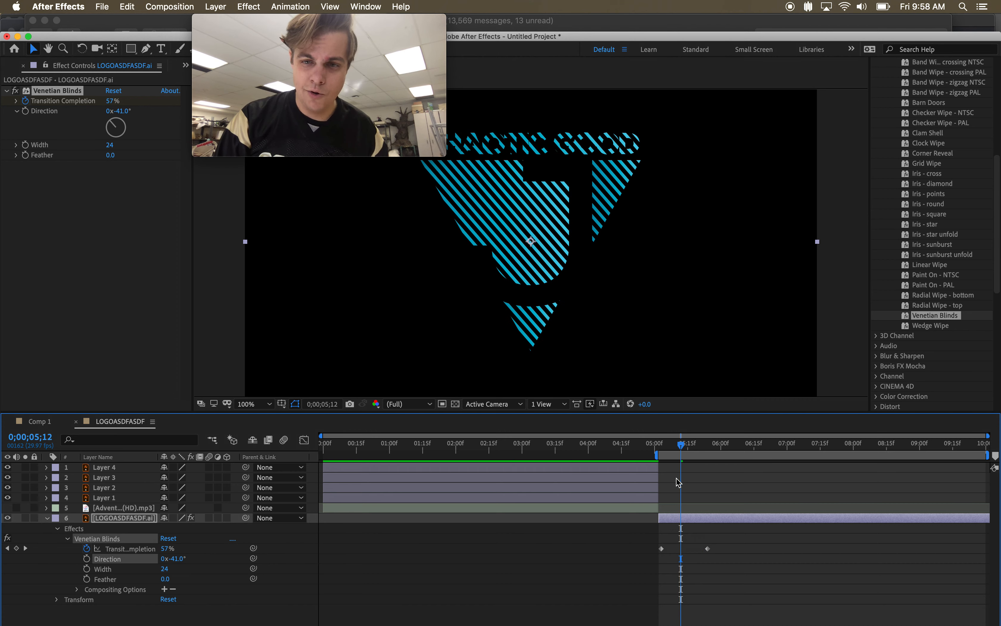
pyautogui.moveTo(672, 446); pyautogui.dragTo(660, 447)
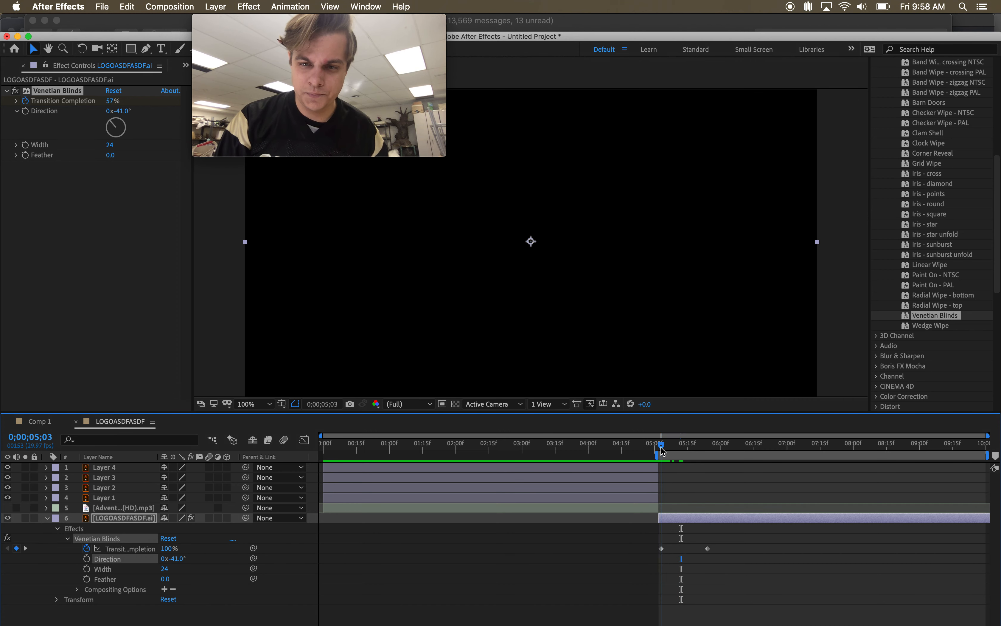
pyautogui.press('space')
pyautogui.press('space')
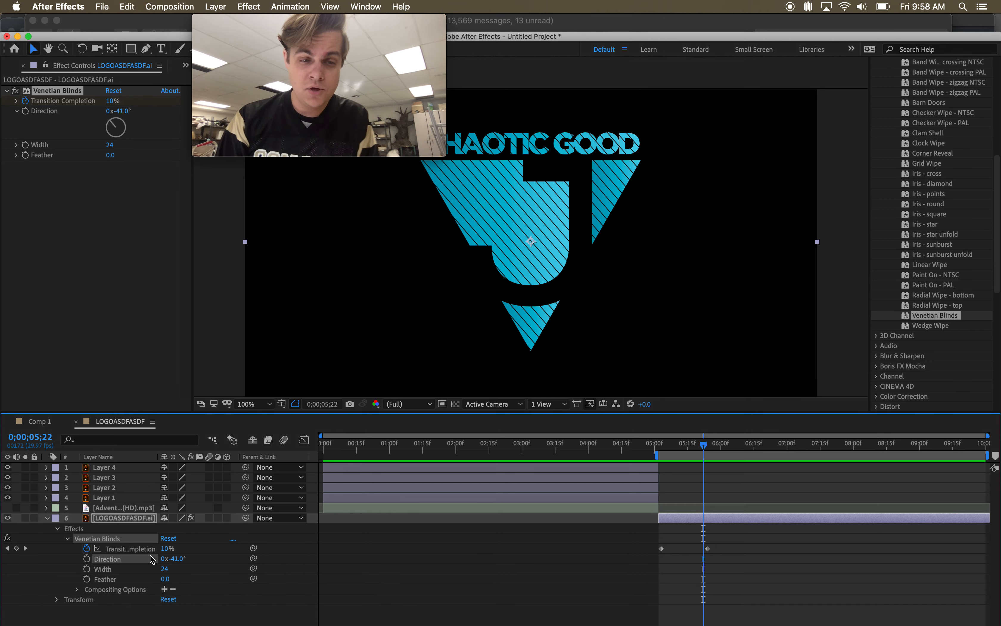
# Step: Set the Venetian Blinds direction to -90° at 0;00;05;03 and start keyframing Direction there
pyautogui.click(698, 447)
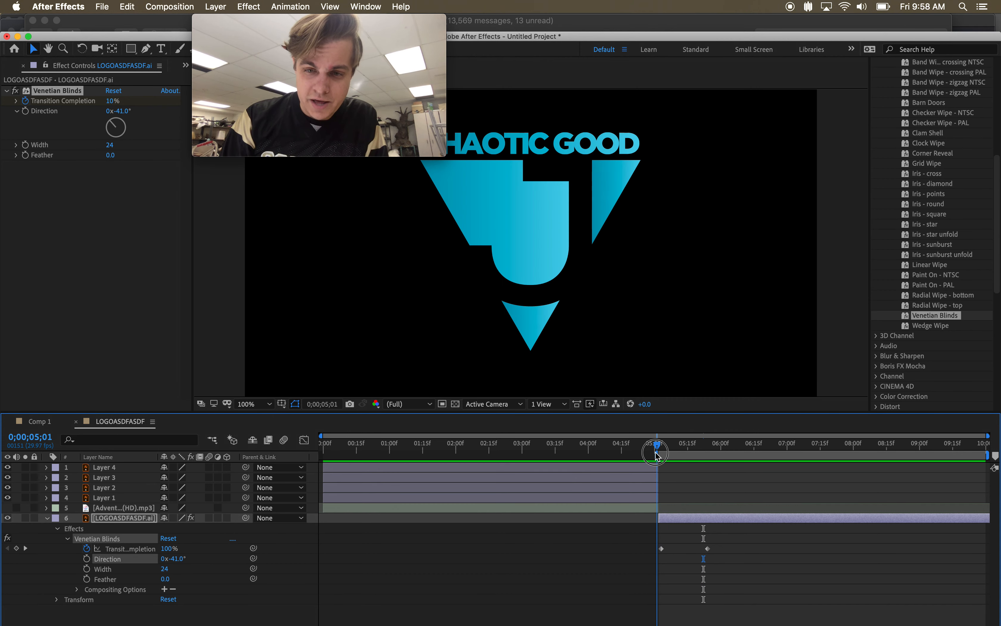
pyautogui.moveTo(699, 447); pyautogui.dragTo(661, 446)
pyautogui.click(180, 559)
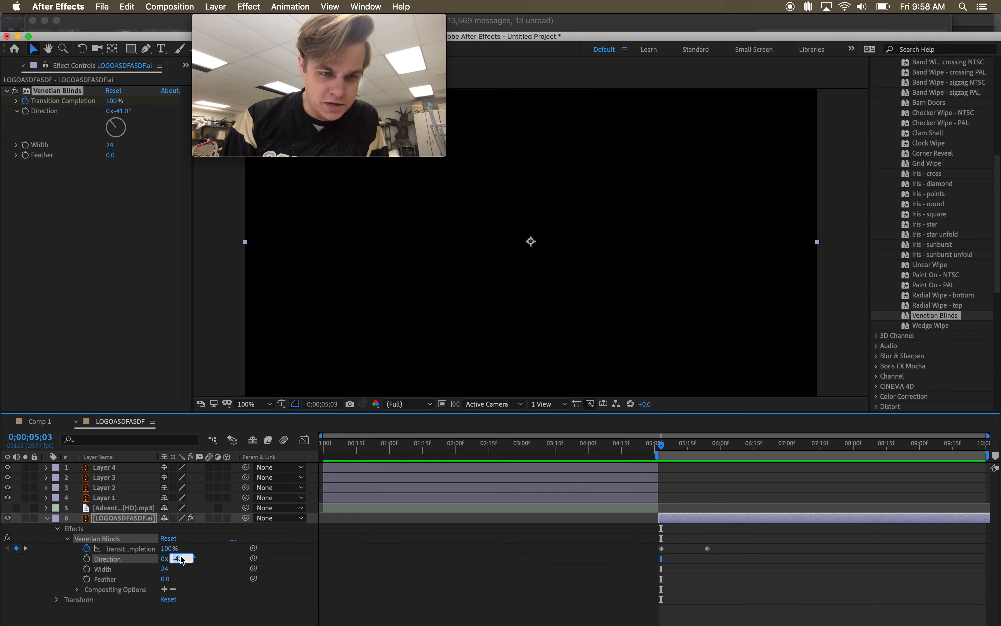
pyautogui.write('-90')
pyautogui.press('Return')
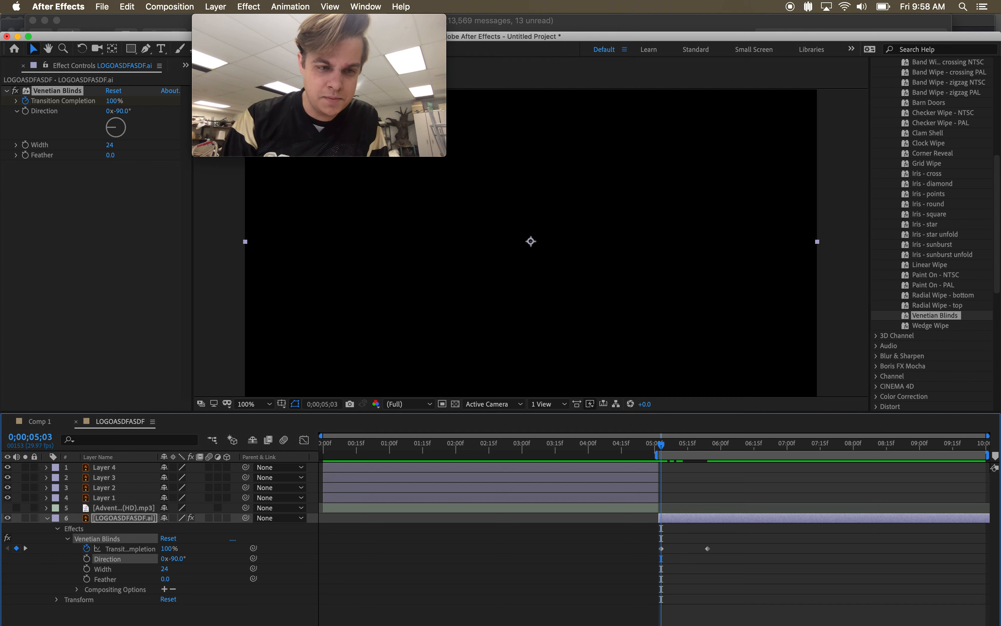
pyautogui.click(86, 559)
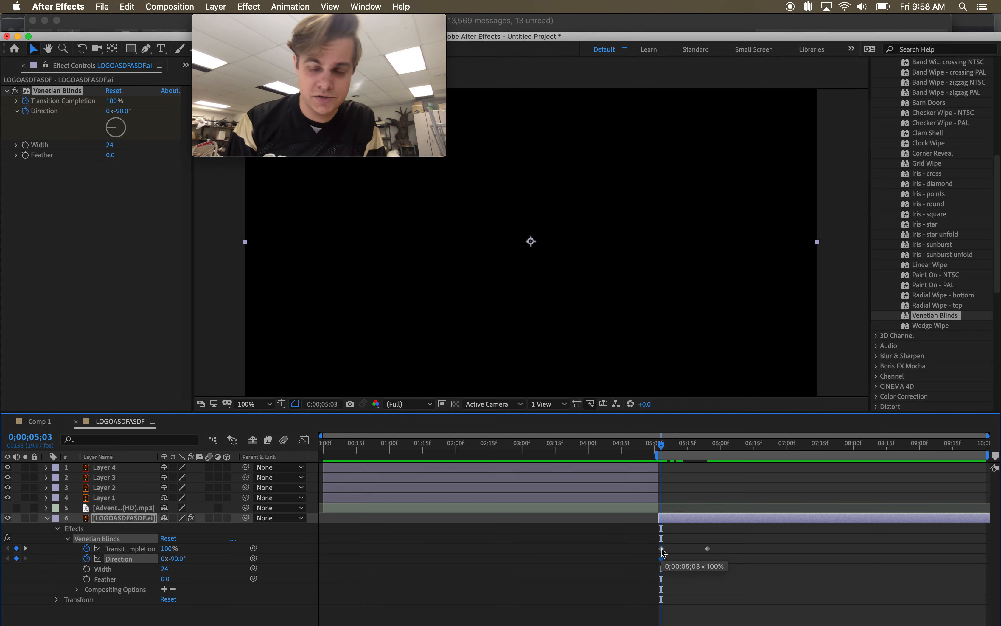
# Step: Set the Venetian Blinds direction to 90° at 0;00;05;24 and preview the rotating transition from 0;00;05;02
pyautogui.moveTo(665, 450); pyautogui.dragTo(707, 449)
pyautogui.click(178, 561)
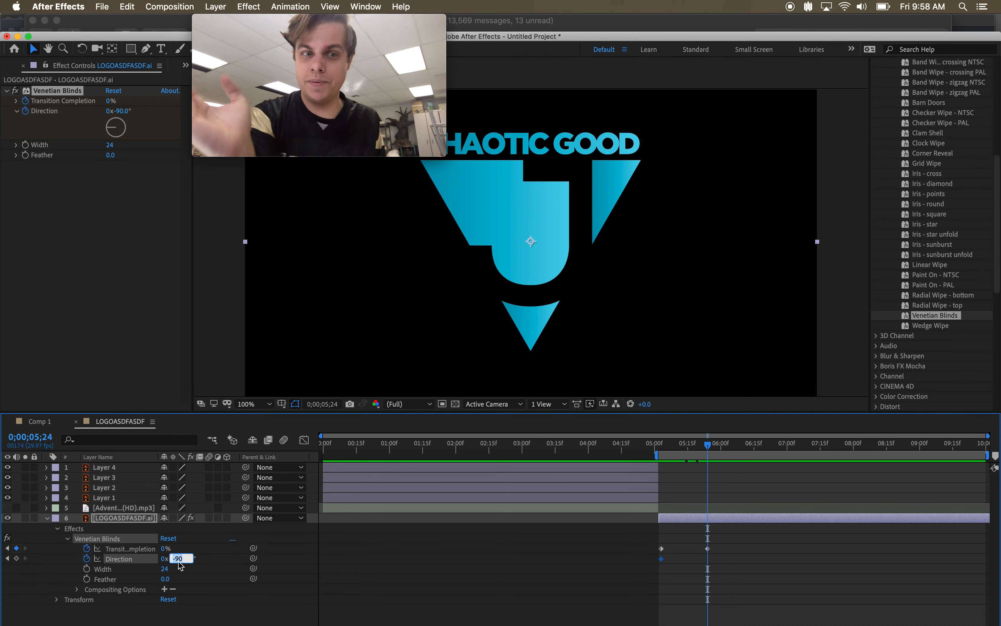
pyautogui.write('90')
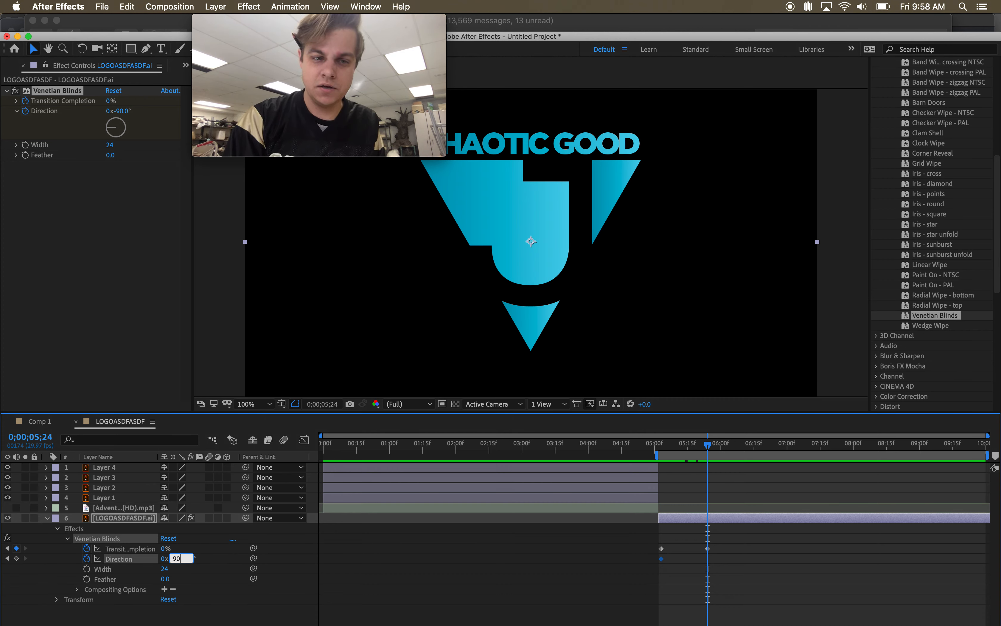
pyautogui.press('Return')
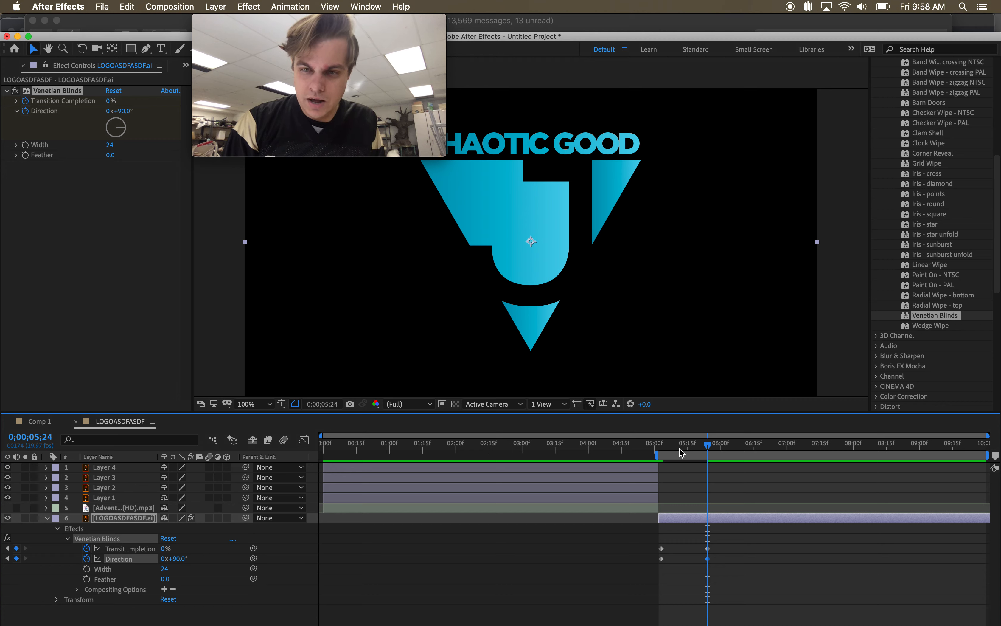
pyautogui.moveTo(664, 446); pyautogui.dragTo(648, 449)
pyautogui.moveTo(654, 450); pyautogui.dragTo(658, 452)
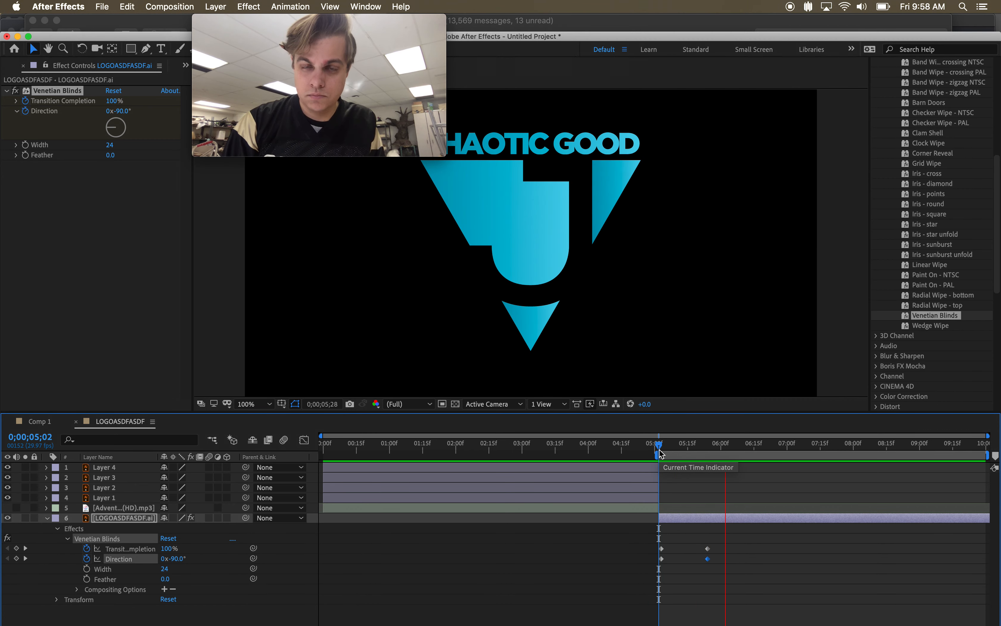
pyautogui.press('space')
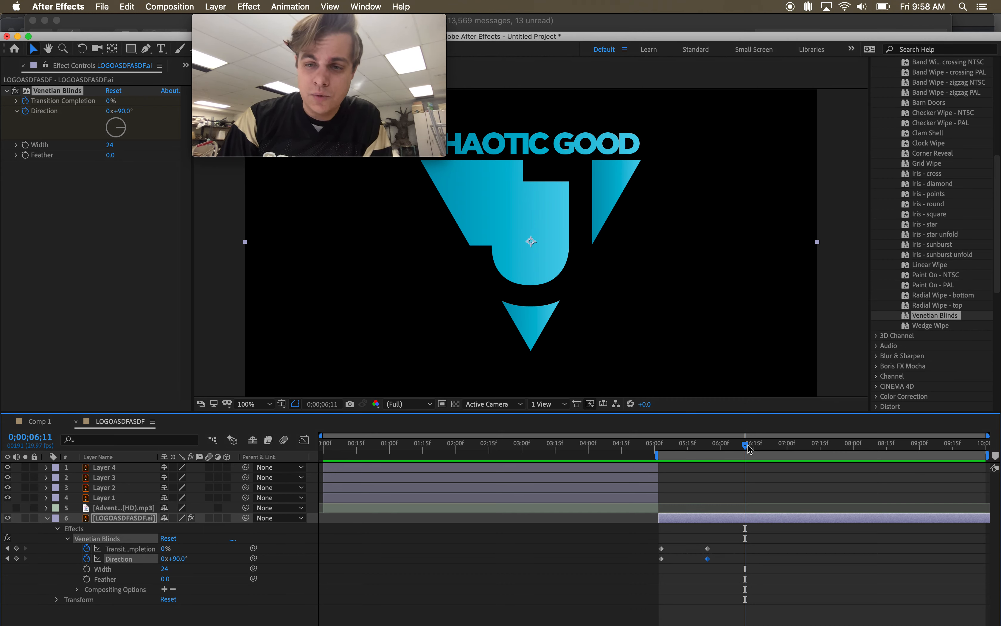
# Step: Trim the end of the LOGOASDFASDF.ai layer to 0;00;06;00 and collapse its properties
pyautogui.moveTo(744, 445); pyautogui.dragTo(722, 451)
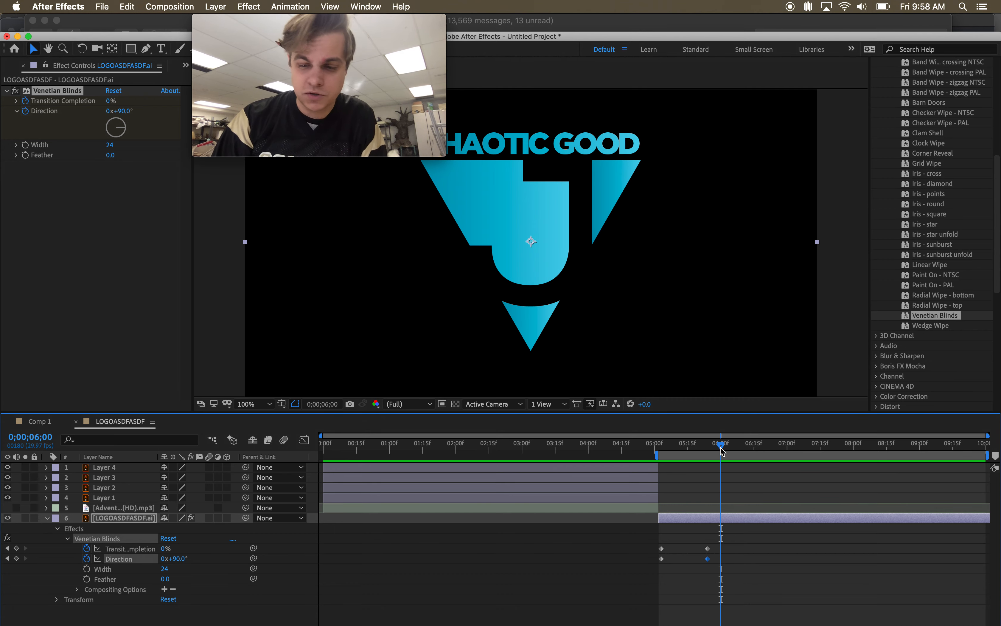
pyautogui.hotkey('alt', ']')
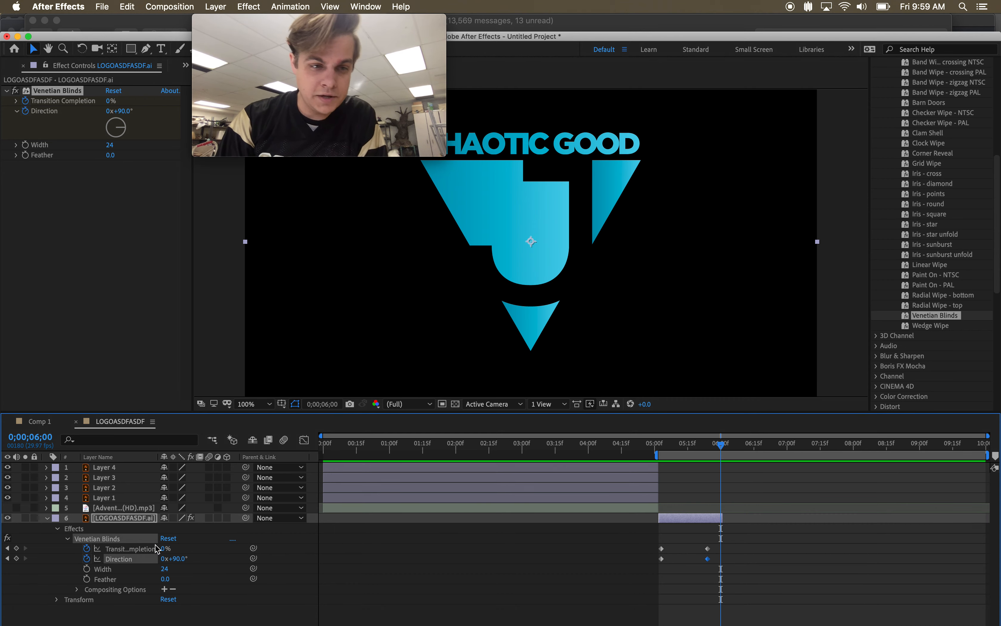
pyautogui.click(42, 519)
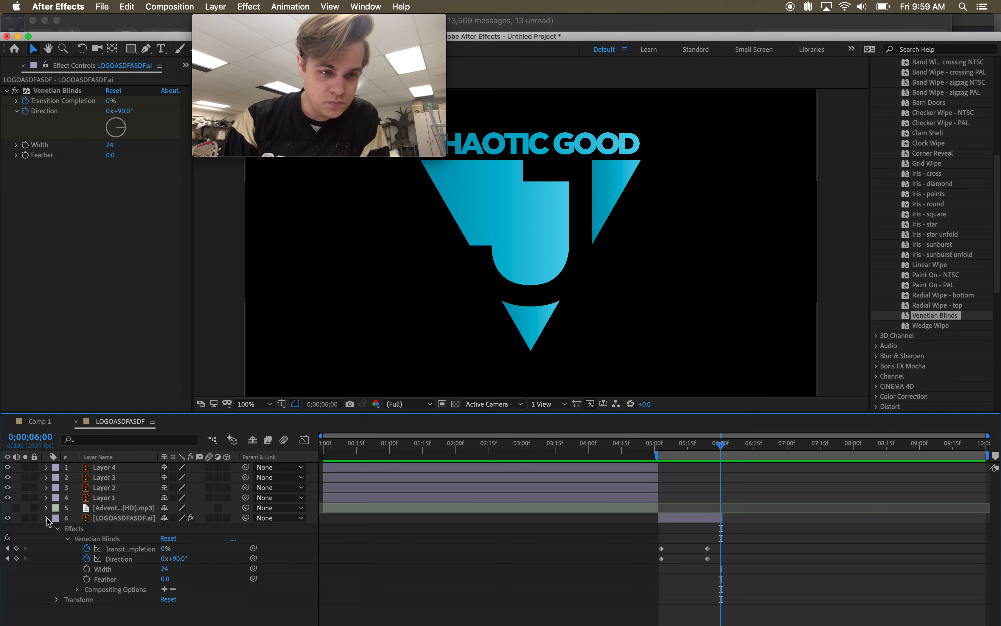
pyautogui.click(46, 518)
# Step: Duplicate the trimmed LOGOASDFASDF.ai layer and shift the lower copy to start where the first one ends
pyautogui.click(120, 517)
pyautogui.press('super+d')
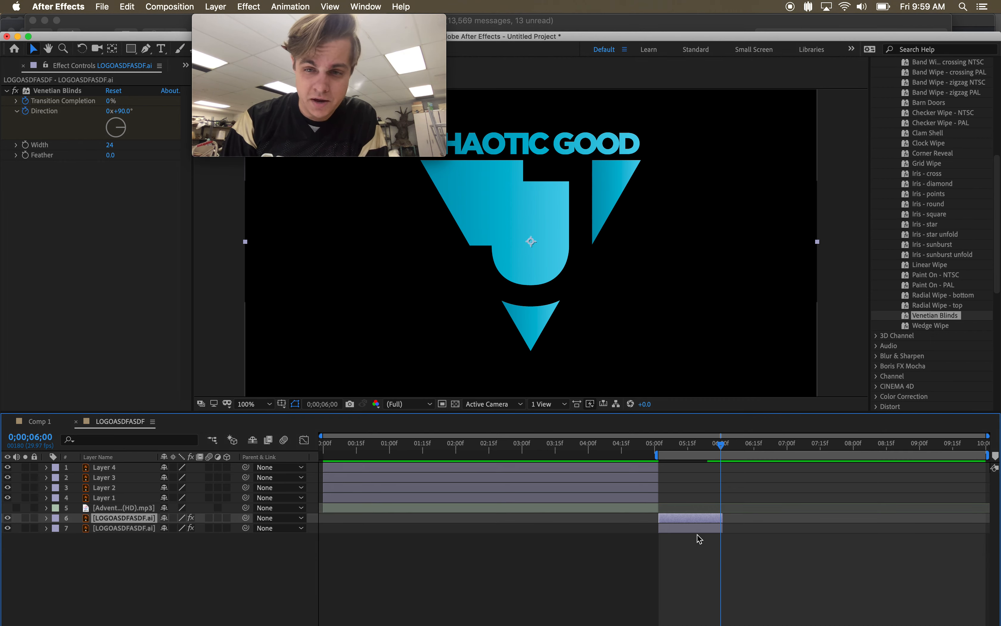
pyautogui.moveTo(690, 528); pyautogui.dragTo(749, 529)
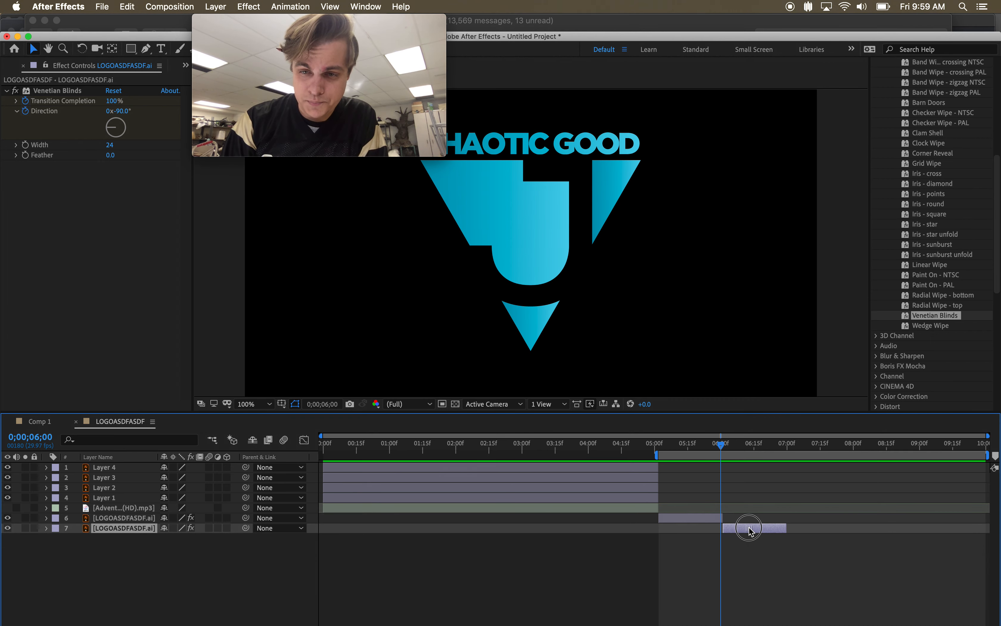
# Step: Remove all effects from the second LOGOASDFASDF.ai copy, with the current time at 0;00;06;03
pyautogui.moveTo(723, 446); pyautogui.dragTo(728, 445)
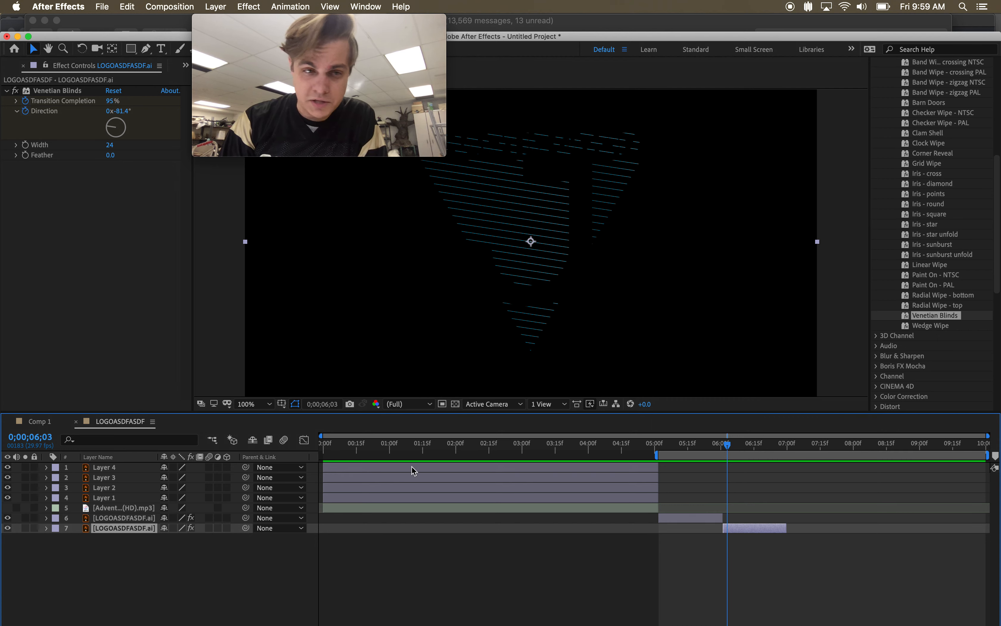
pyautogui.click(46, 528)
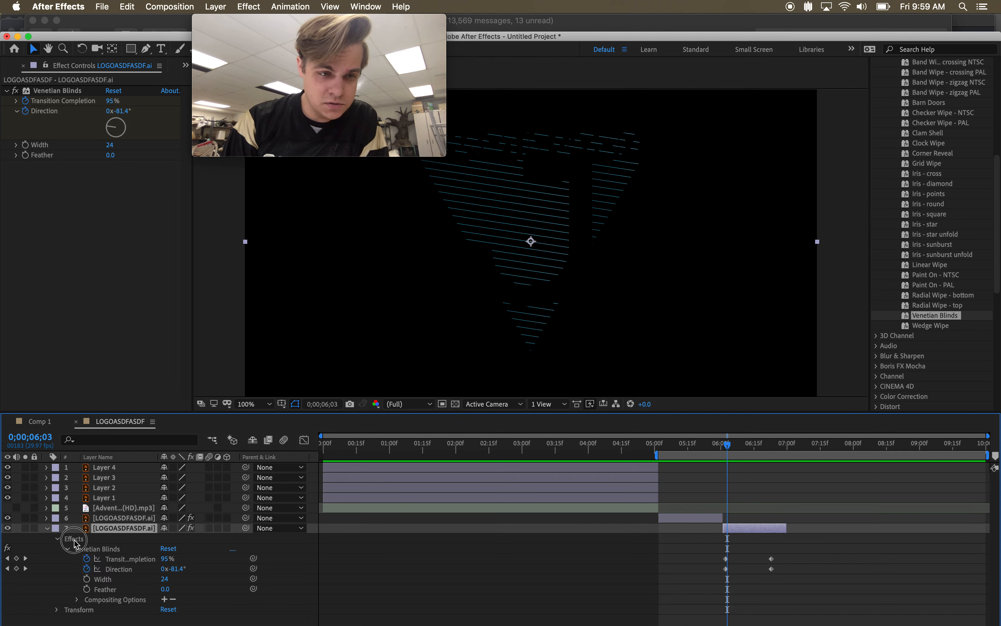
pyautogui.click(74, 540)
pyautogui.press('Delete')
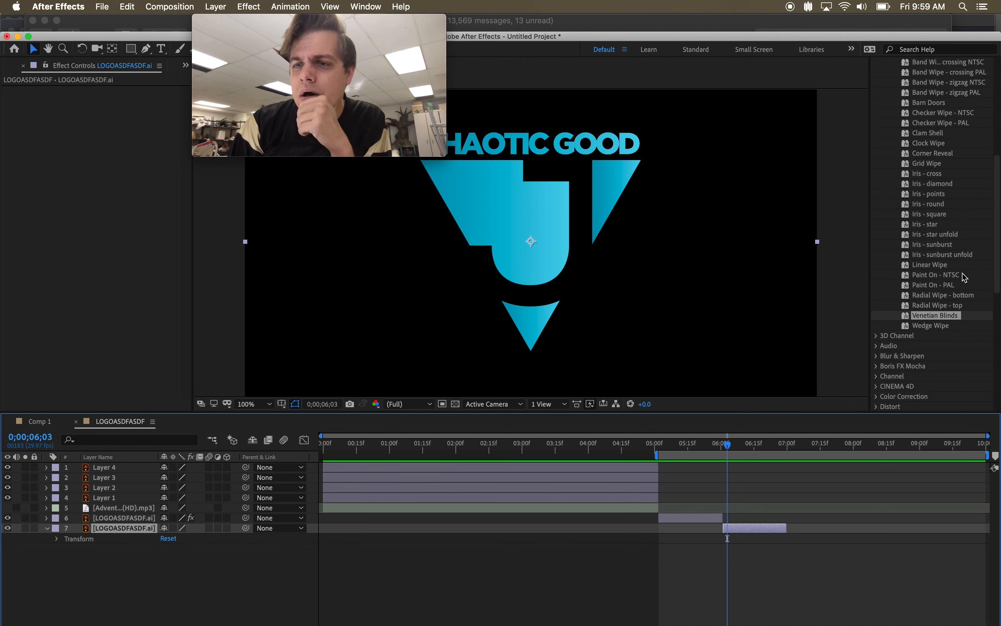
# Step: Apply the Paint On - NTSC preset to the second logo copy at 0;00;06;03 and preview it from 0;00;06;00
pyautogui.click(939, 276)
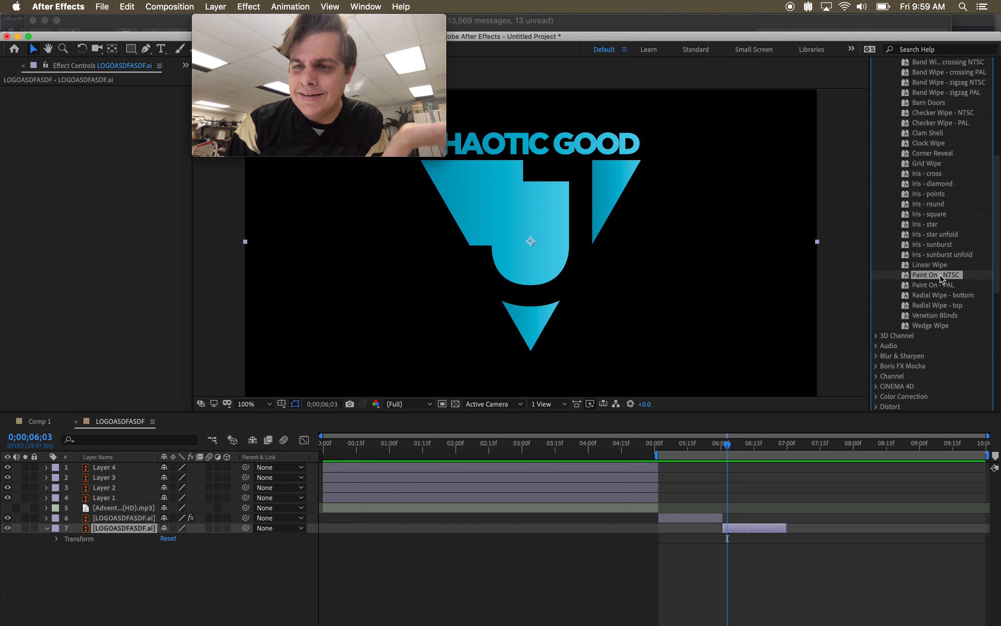
pyautogui.moveTo(941, 279)
pyautogui.mouseDown()
pyautogui.moveTo(797, 413)
pyautogui.moveTo(747, 534)
pyautogui.mouseUp()
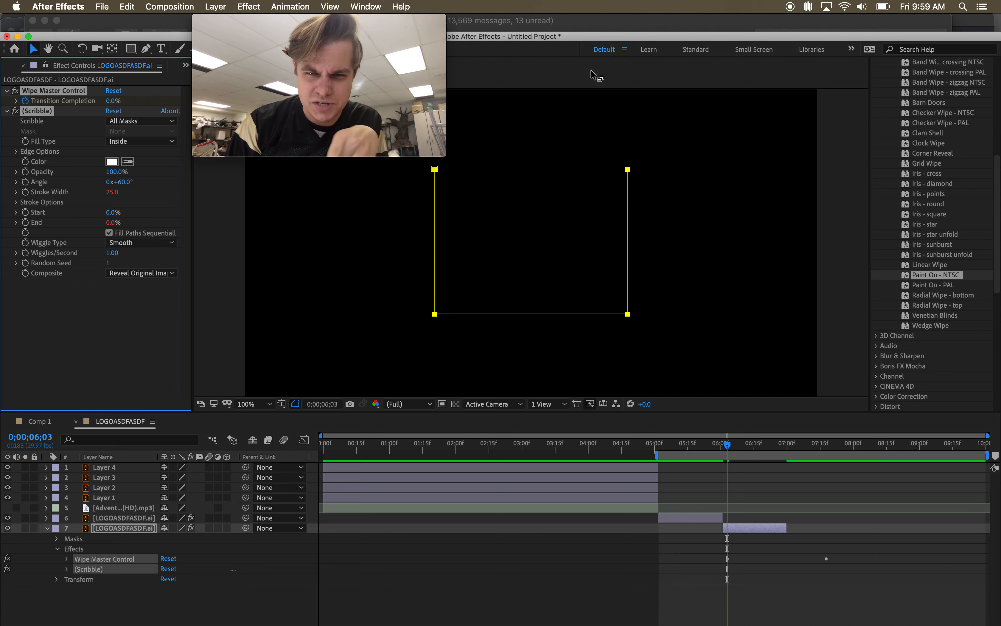
pyautogui.moveTo(728, 449); pyautogui.dragTo(721, 447)
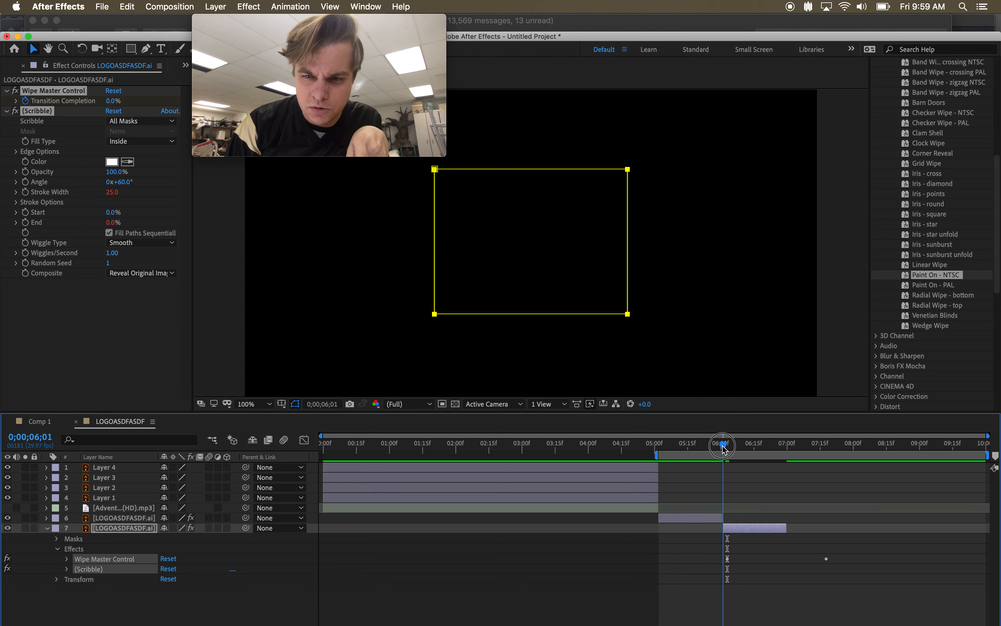
pyautogui.press('space')
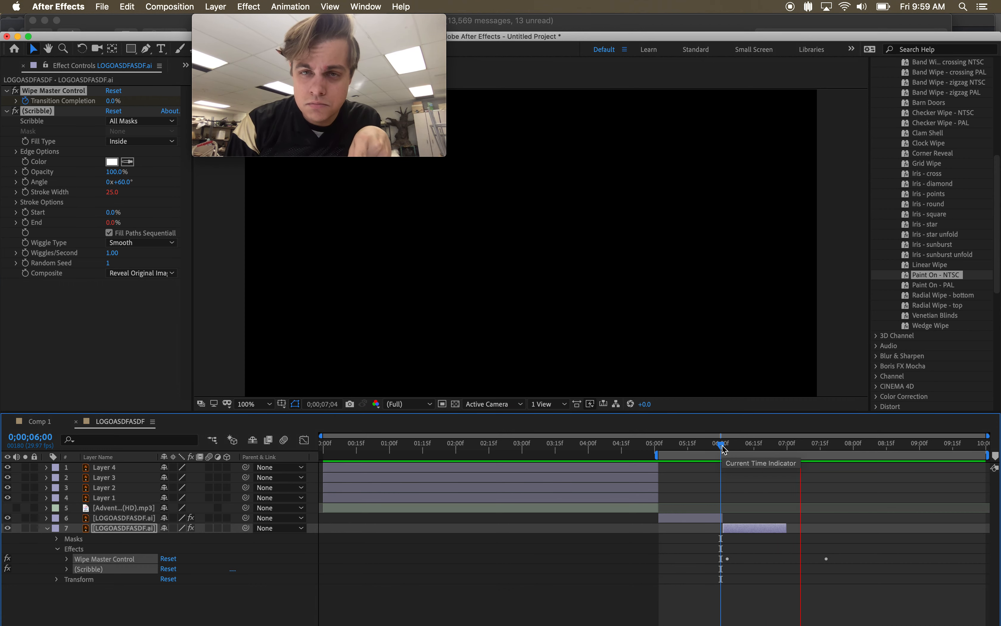
pyautogui.press('space')
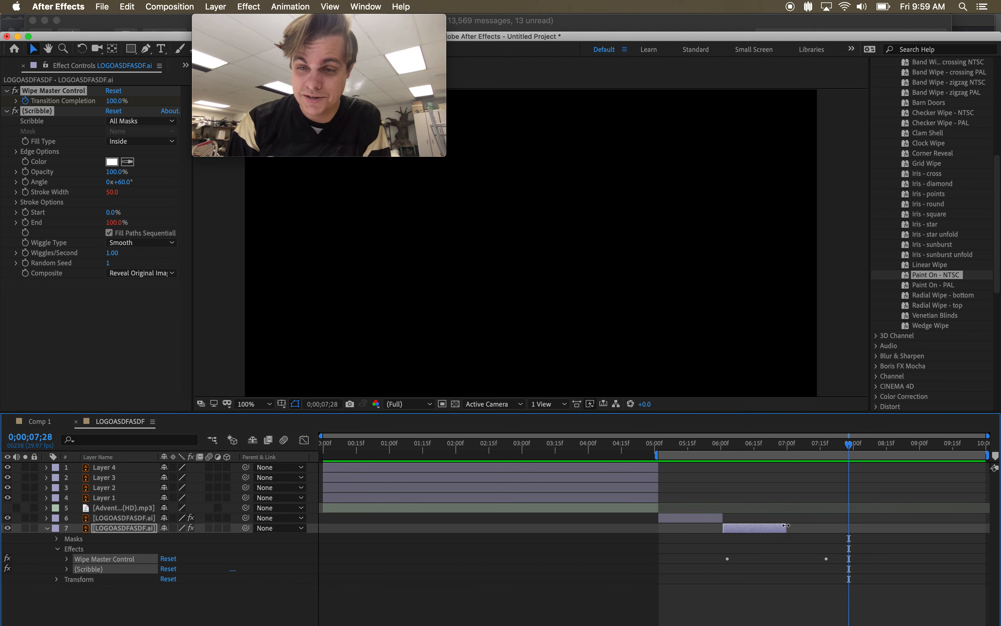
# Step: Extend the second logo copy just past its last Wipe Master Control keyframe and preview it from 0;00;05;29
pyautogui.moveTo(788, 529); pyautogui.dragTo(835, 529)
pyautogui.moveTo(734, 449); pyautogui.dragTo(719, 447)
pyautogui.press('space')
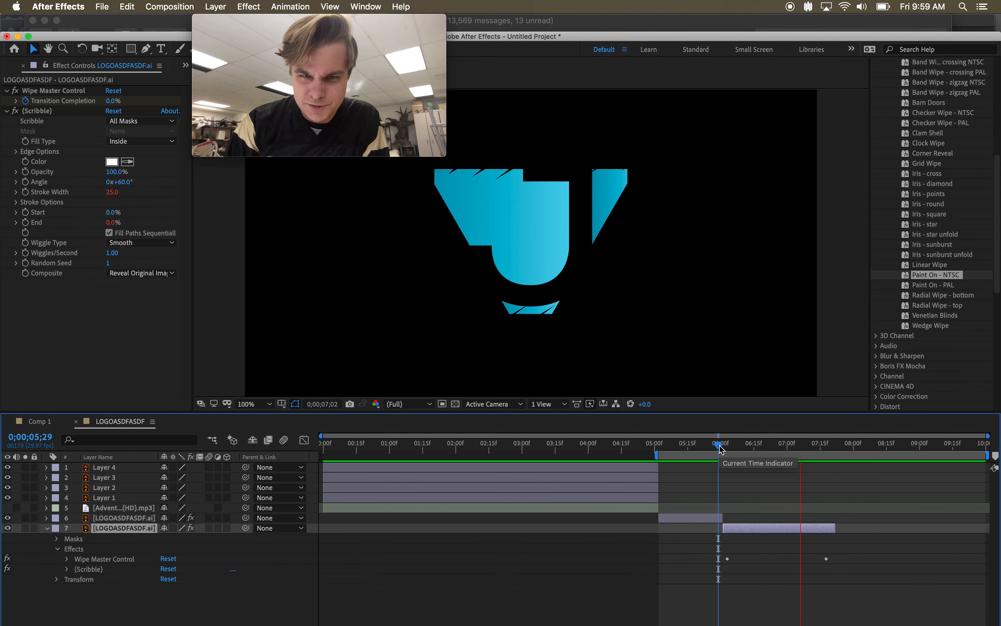
# Step: Enlarge the second copy's mask by moving its four corners outward around the whole Chaotic Good logo, and preview the reveal
pyautogui.click(723, 448)
pyautogui.moveTo(723, 447); pyautogui.dragTo(734, 448)
pyautogui.moveTo(628, 315); pyautogui.dragTo(657, 341)
pyautogui.moveTo(434, 313); pyautogui.dragTo(413, 342)
pyautogui.moveTo(434, 169); pyautogui.dragTo(407, 149)
pyautogui.moveTo(627, 169); pyautogui.dragTo(646, 120)
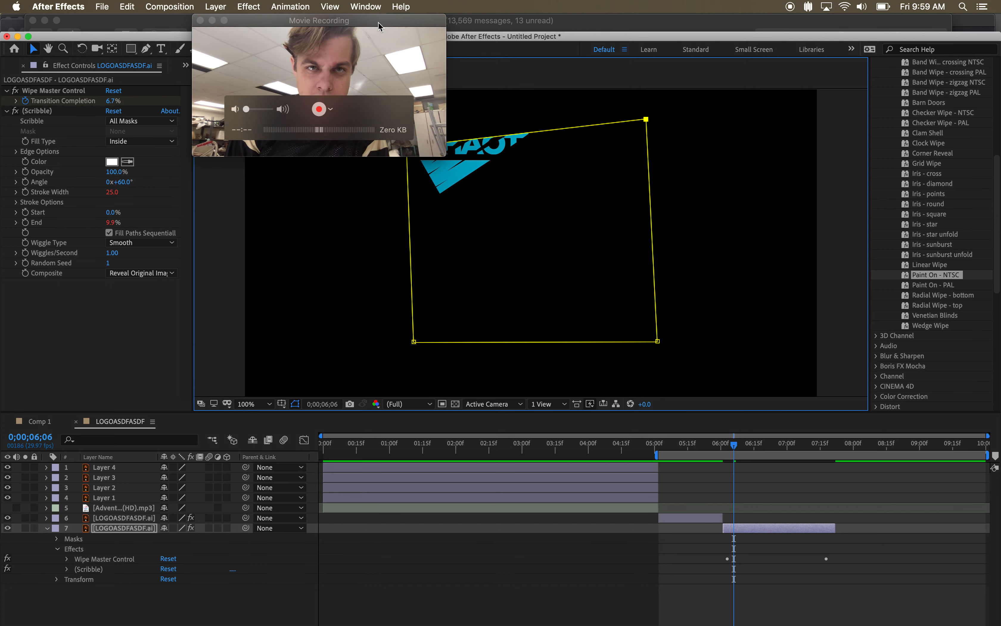
pyautogui.moveTo(378, 25); pyautogui.dragTo(316, 25)
pyautogui.click(407, 147)
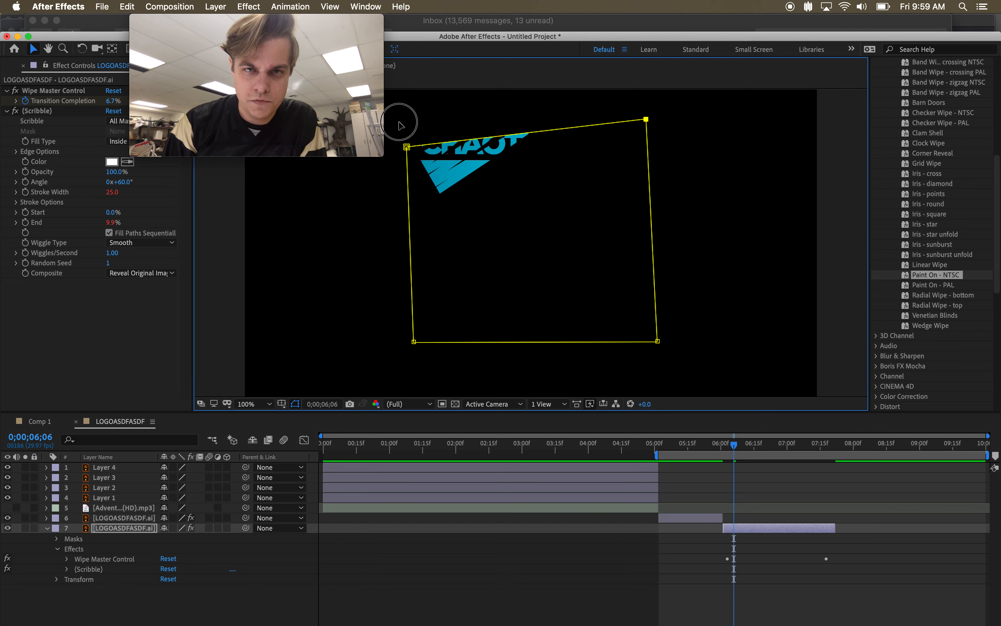
pyautogui.click(407, 146)
pyautogui.moveTo(406, 147); pyautogui.dragTo(404, 123)
pyautogui.moveTo(739, 446); pyautogui.dragTo(726, 447)
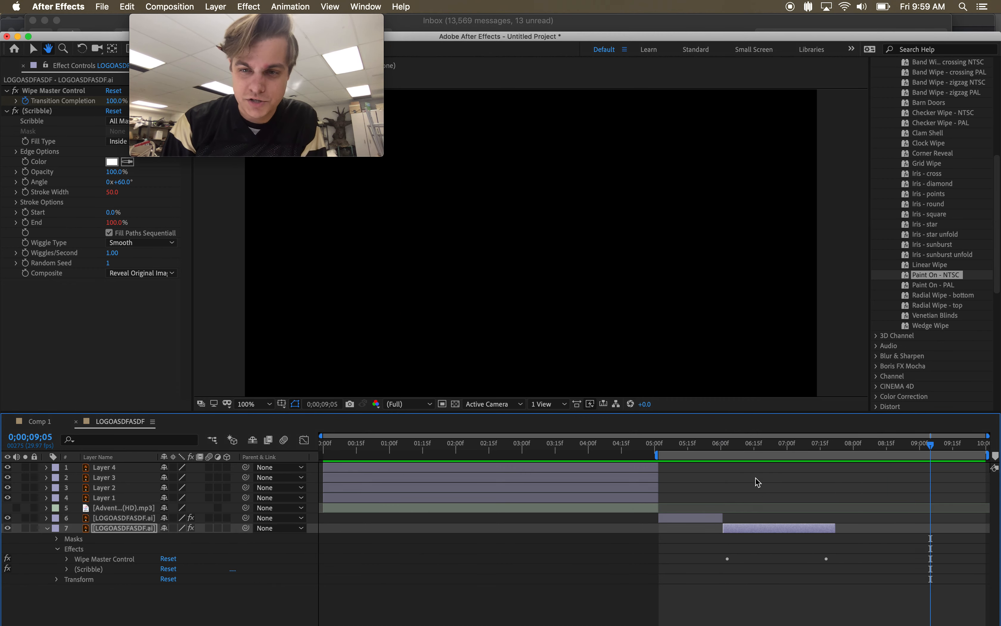
# Step: Examine the Wipe Master Control and Scribble properties at 0;00;06;01, and view the Venetian Blinds transition at 0;00;05;10
pyautogui.click(719, 443)
pyautogui.moveTo(719, 445); pyautogui.dragTo(725, 445)
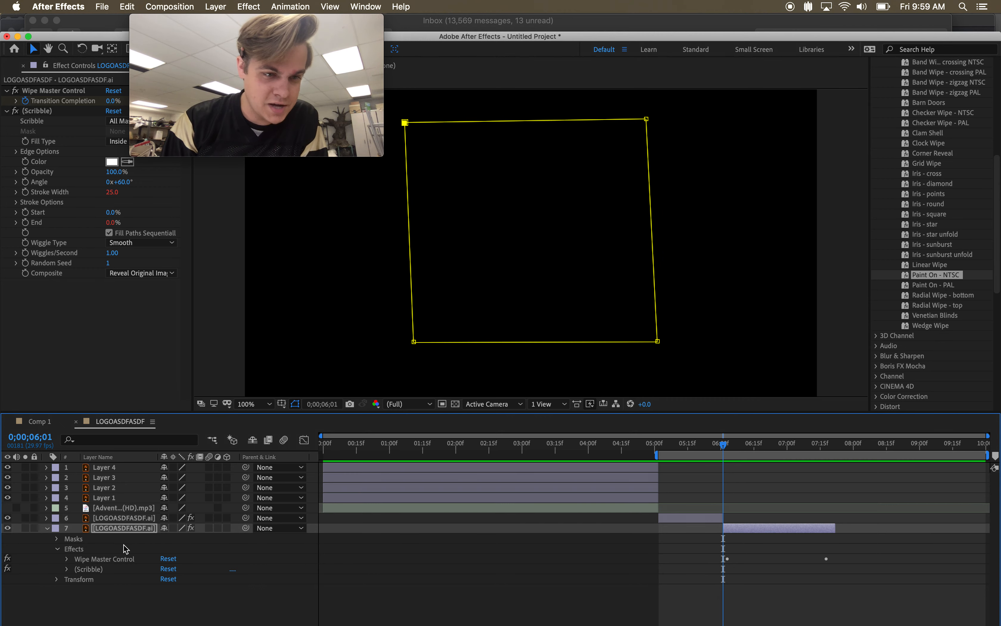
pyautogui.click(65, 551)
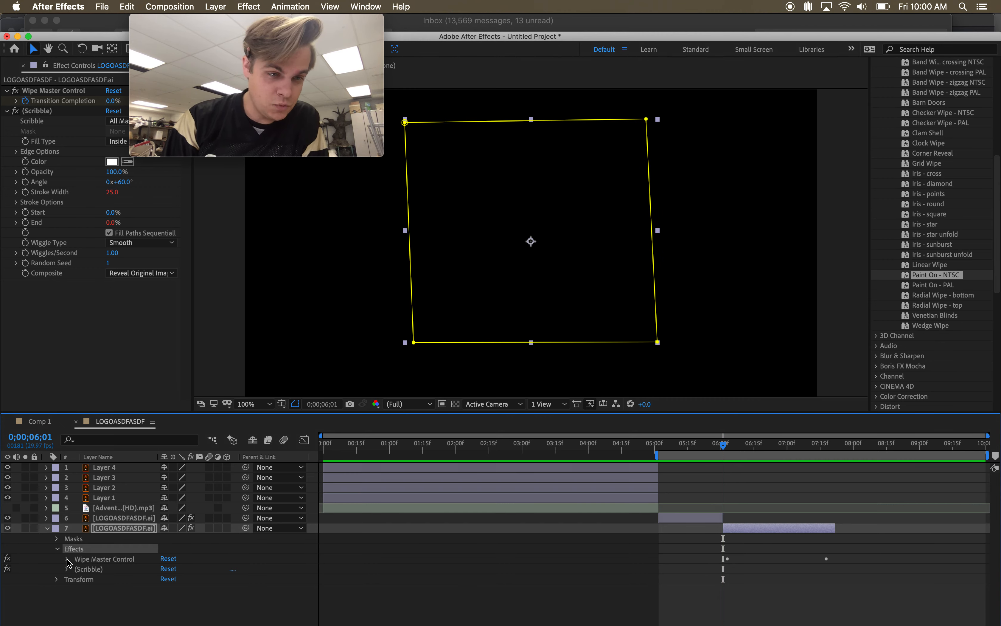
pyautogui.click(67, 559)
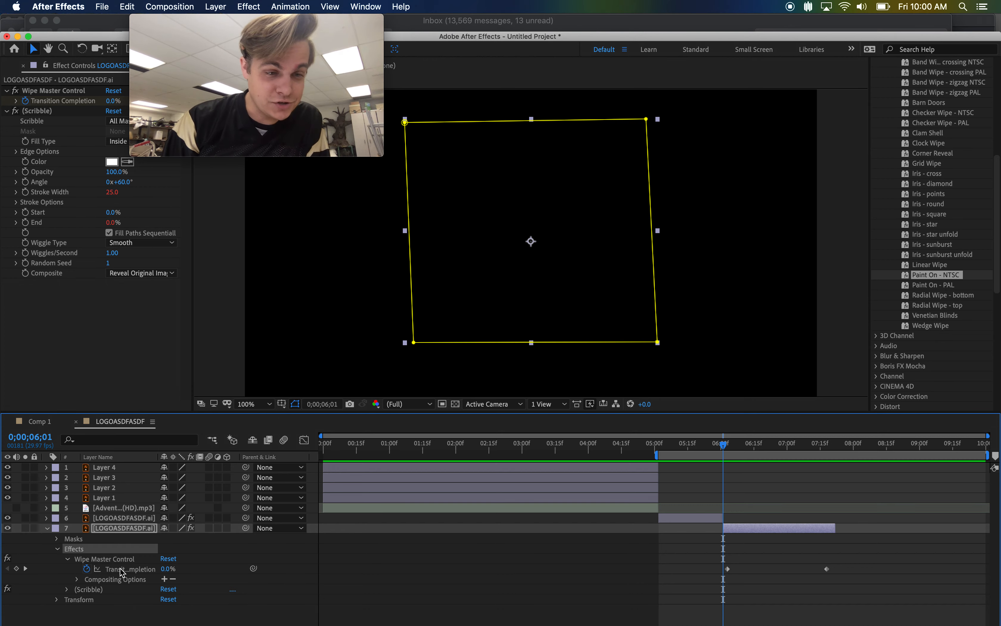
pyautogui.press('super+shift+a')
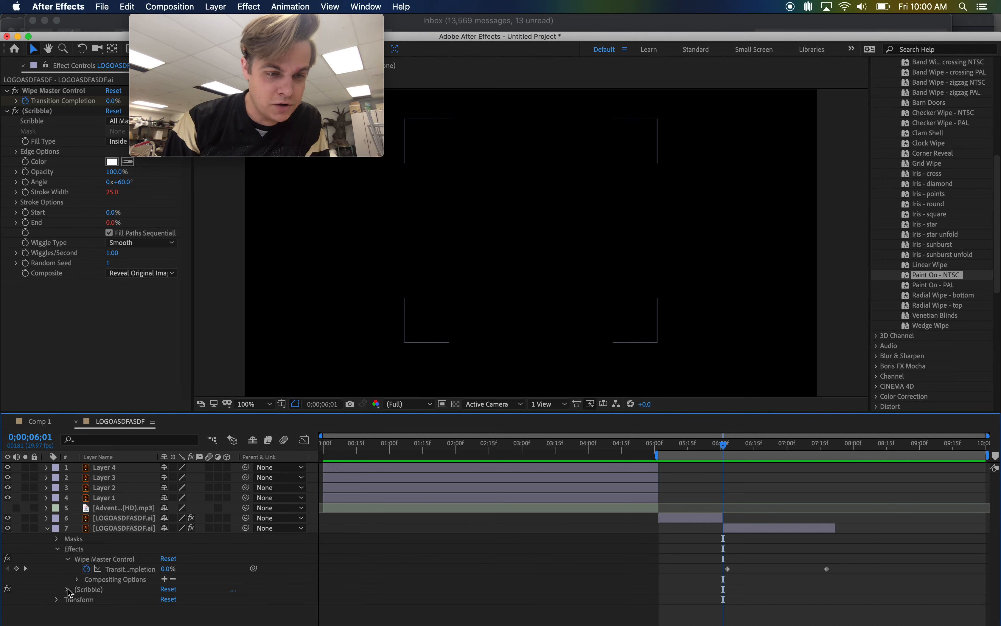
pyautogui.click(68, 588)
pyautogui.scroll(-5, 92, 584)
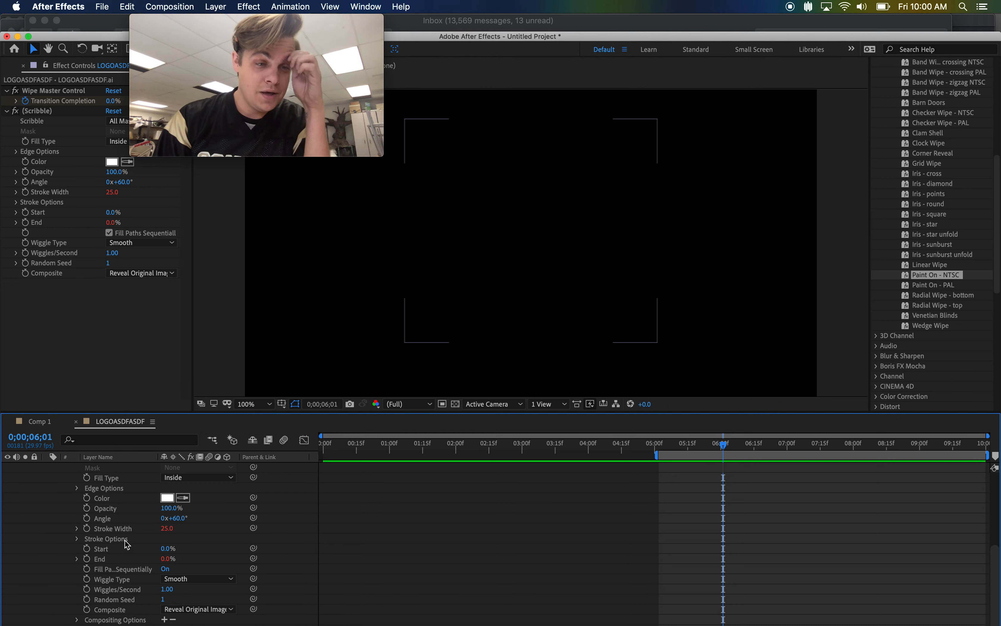
pyautogui.moveTo(723, 444); pyautogui.dragTo(677, 448)
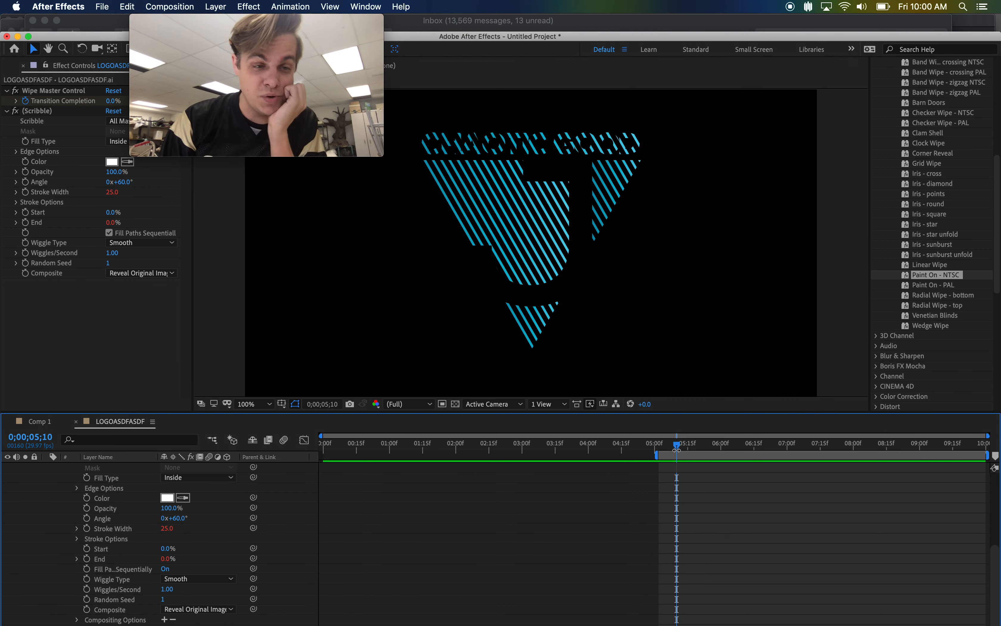